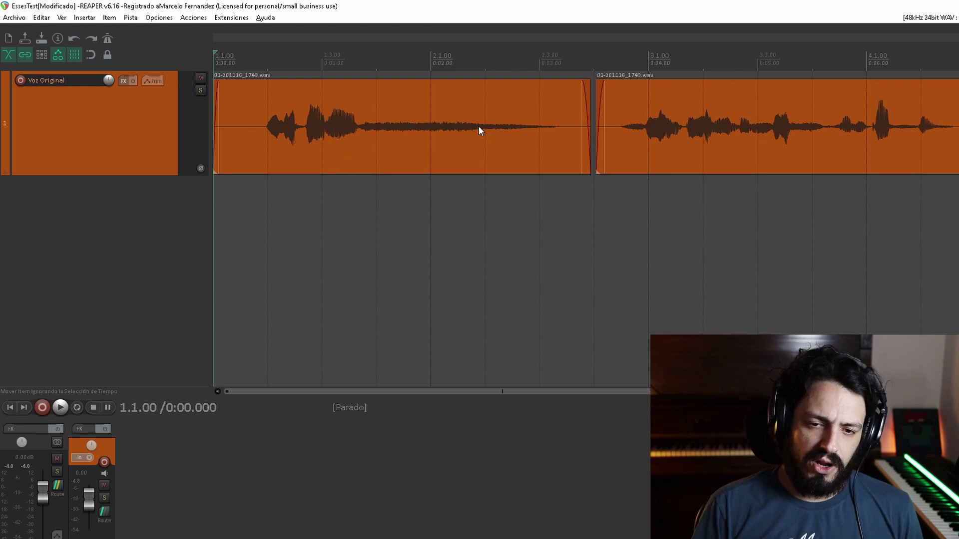
Step: Play back the opening of the Voz Original track and show its Volume (Pre-FX) envelope
{"action": "key", "text": "space"}
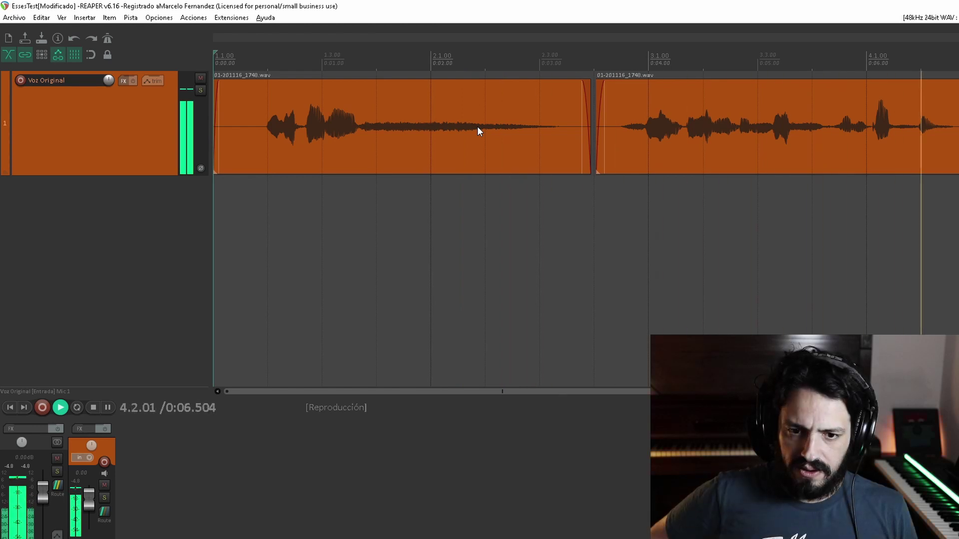
{"action": "key", "text": "space"}
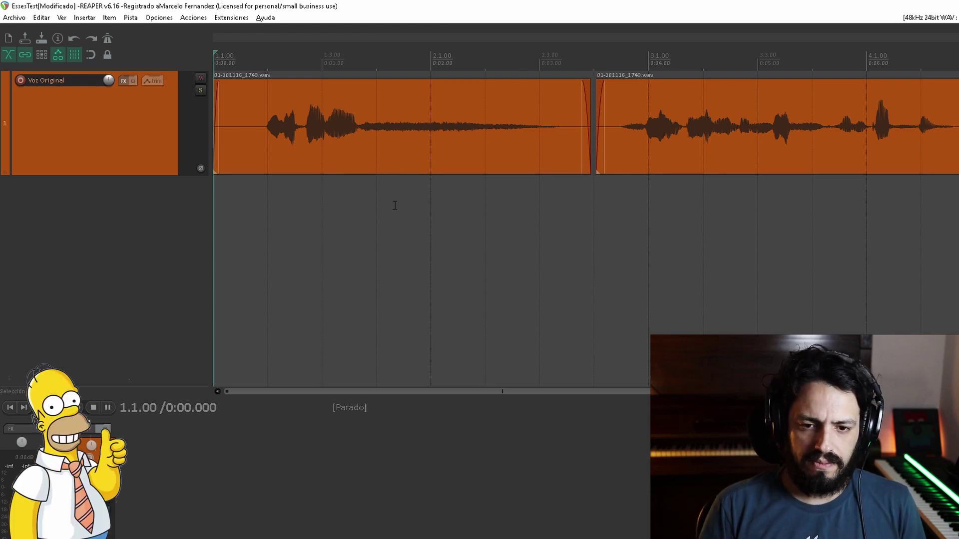
{"action": "left_click", "coordinate": [154, 81]}
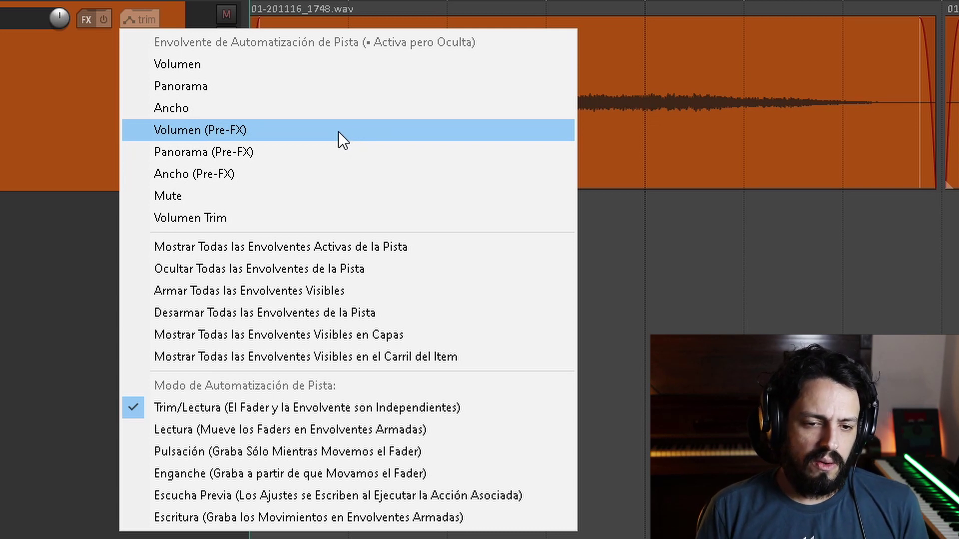
{"action": "left_click", "coordinate": [293, 133]}
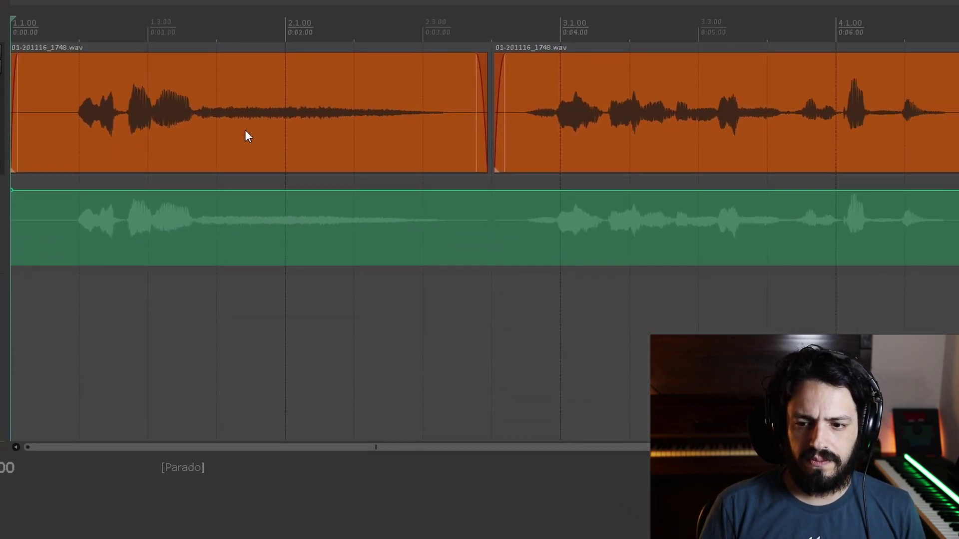
Step: Add four Pre-FX volume points around 0:03.9, lower the segment between the inner two slightly, and play it from just before the second item
{"action": "left_click", "coordinate": [486, 102]}
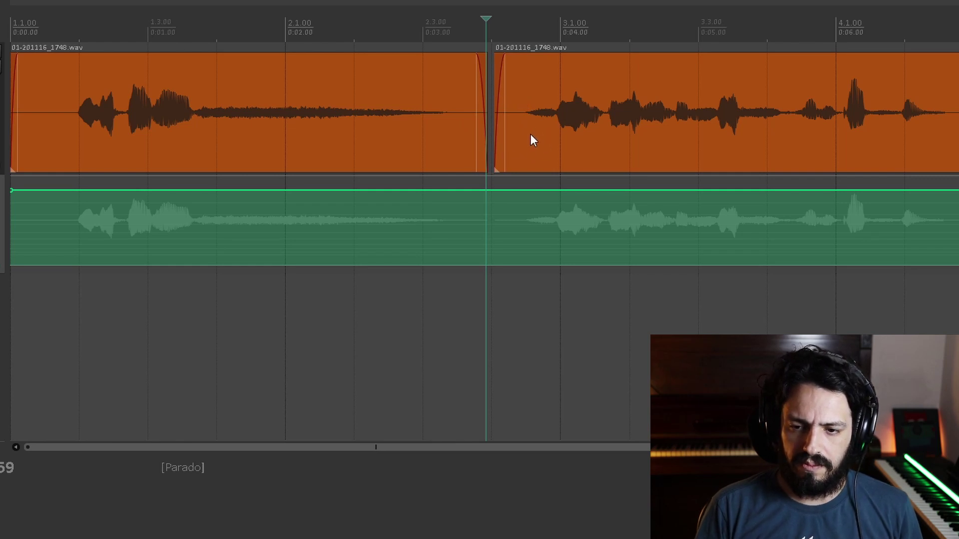
{"action": "left_click", "coordinate": [511, 191]}
{"action": "left_click", "coordinate": [526, 190]}
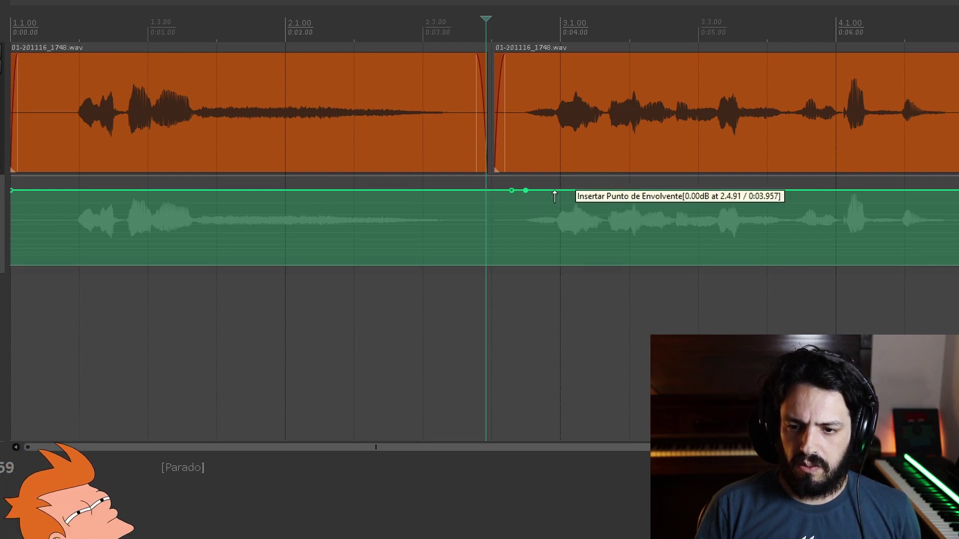
{"action": "left_click", "coordinate": [554, 190]}
{"action": "left_click", "coordinate": [561, 190]}
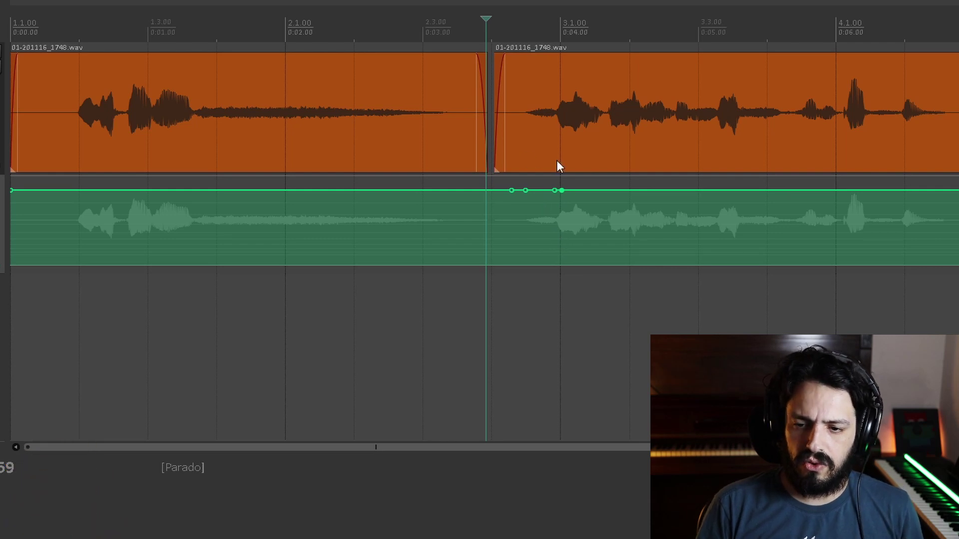
{"action": "left_click_drag", "start_coordinate": [544, 195], "coordinate": [543, 206]}
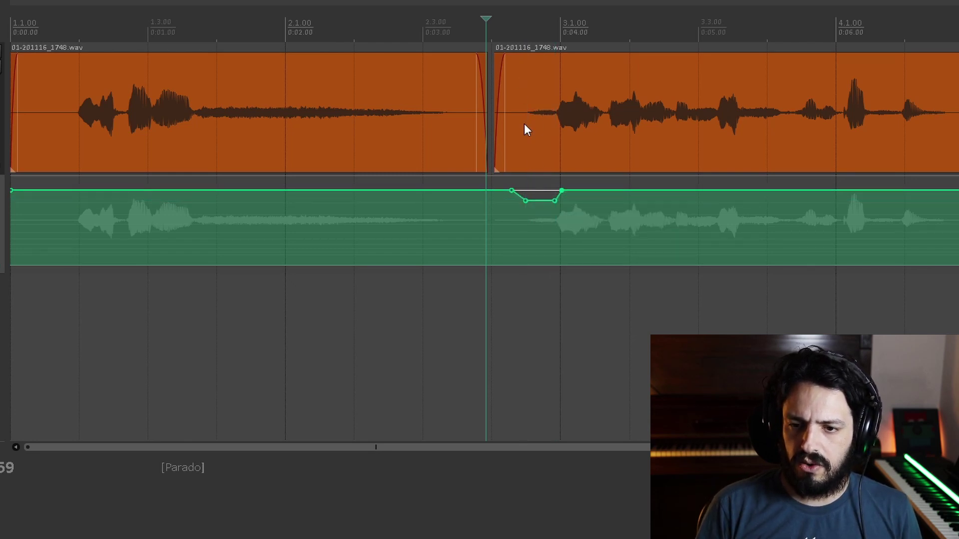
{"action": "key", "text": "space"}
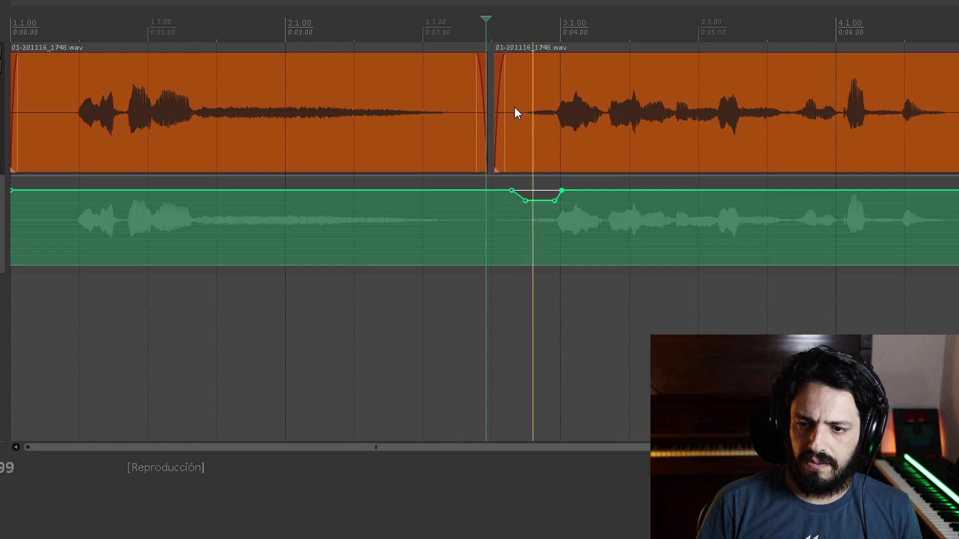
{"action": "key", "text": "space"}
{"action": "key", "text": "space"}
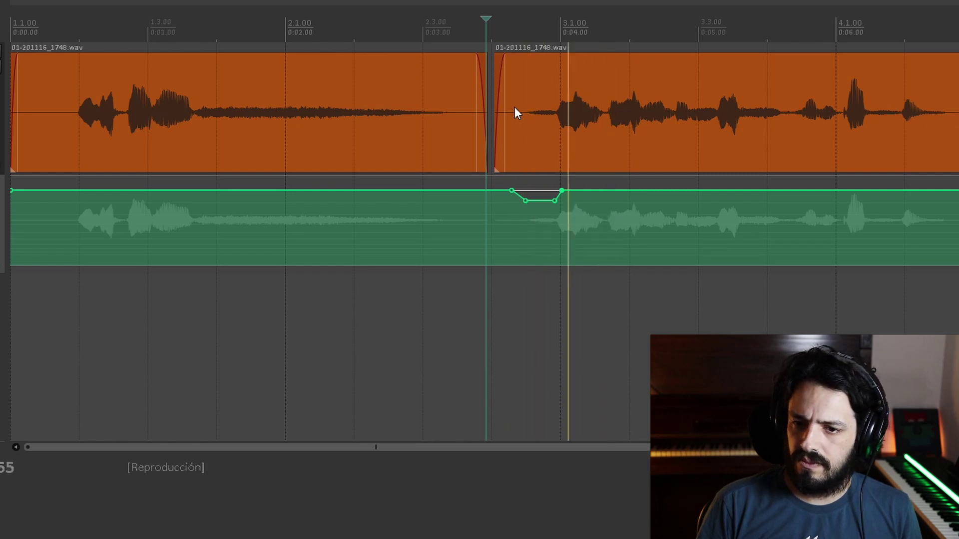
{"action": "key", "text": "space"}
Step: Try lowering the envelope dip at about 0:03.9 to -12 dB and play it back
{"action": "mouse_move", "coordinate": [543, 200]}
{"action": "left_click_drag", "start_coordinate": [545, 200], "coordinate": [546, 226]}
{"action": "key", "text": "space"}
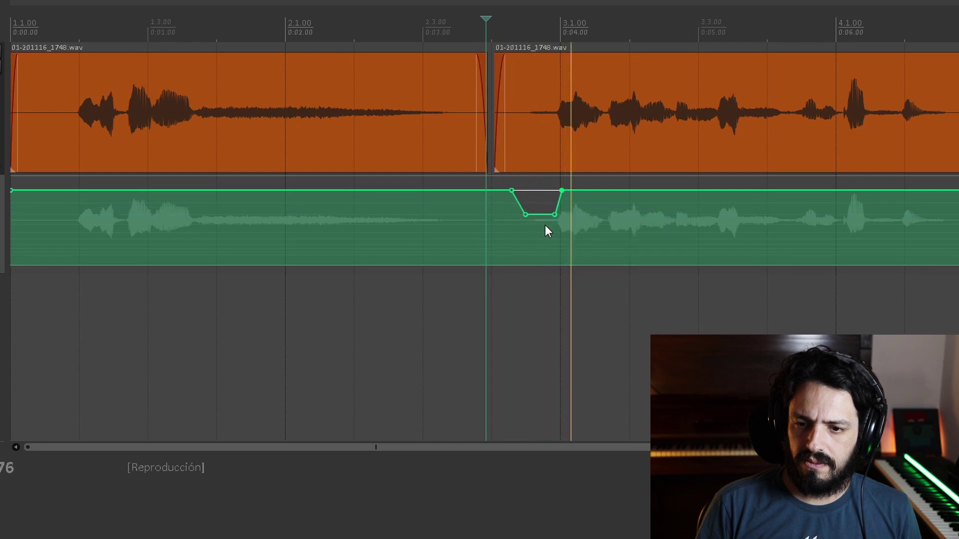
{"action": "key", "text": "space"}
Step: Raise the dip at about 0:03.9 to a milder reduction and play the phrase again
{"action": "mouse_move", "coordinate": [543, 212]}
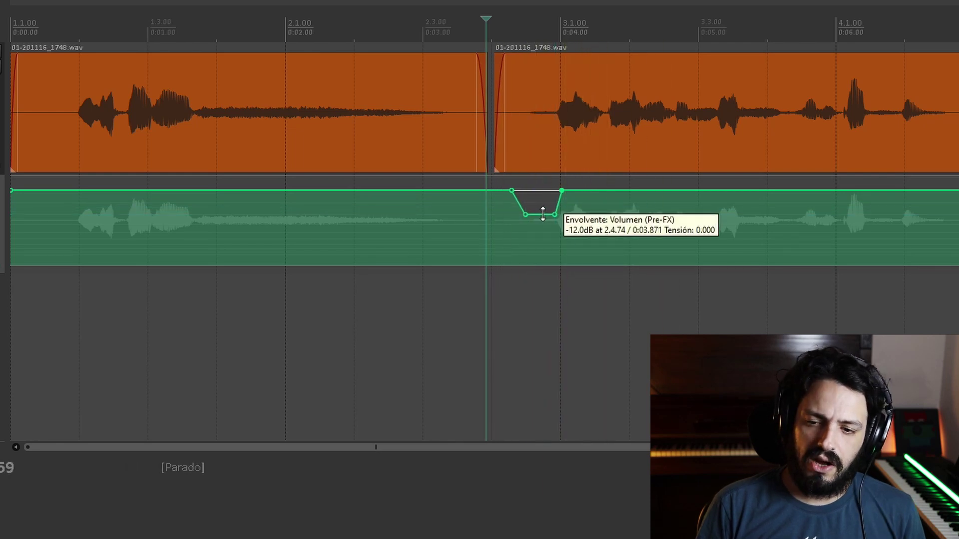
{"action": "left_click", "coordinate": [542, 214]}
{"action": "left_click_drag", "start_coordinate": [543, 213], "coordinate": [543, 190]}
{"action": "key", "text": "space"}
{"action": "key", "text": "space"}
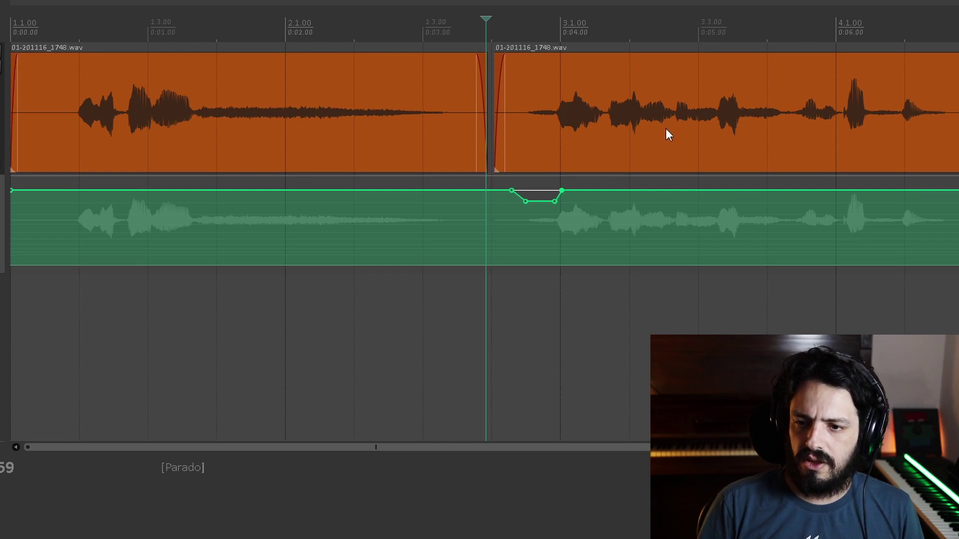
{"action": "key", "text": "space"}
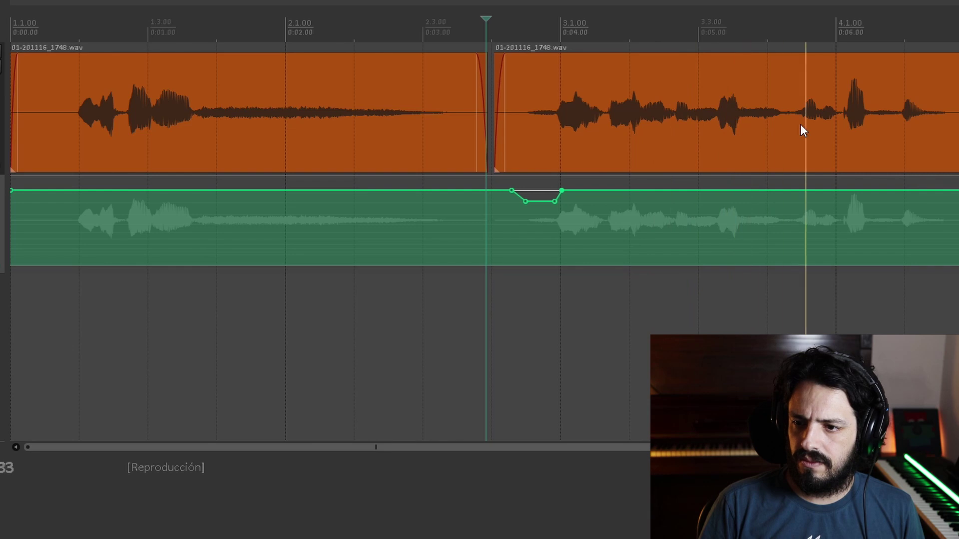
{"action": "key", "text": "space"}
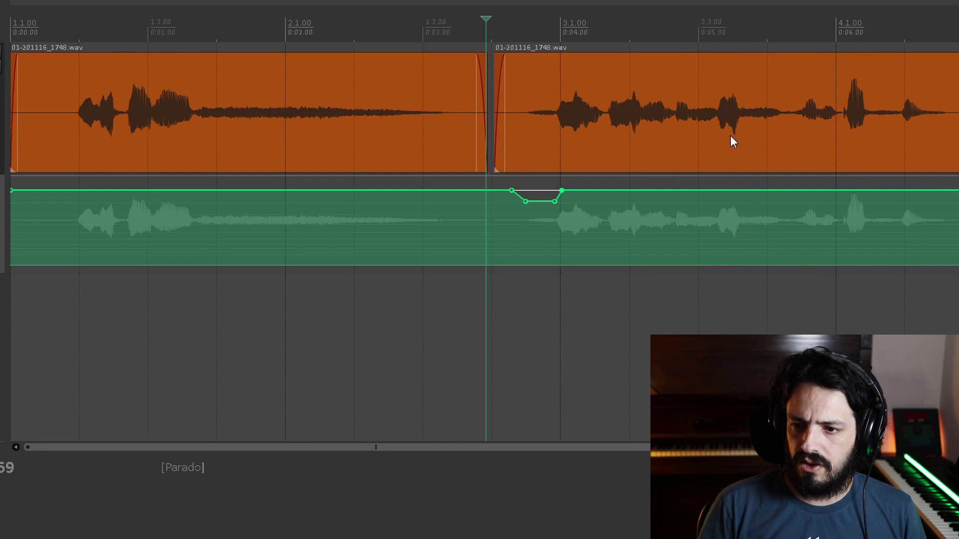
Step: Add four envelope points around 0:05.5, lower the segment between the inner two slightly, and play back the result
{"action": "left_click", "coordinate": [734, 190], "text": "ctrl"}
{"action": "left_click", "coordinate": [744, 190], "text": "shift"}
{"action": "left_click", "coordinate": [789, 190], "text": "shift"}
{"action": "left_click", "coordinate": [779, 190], "text": "shift"}
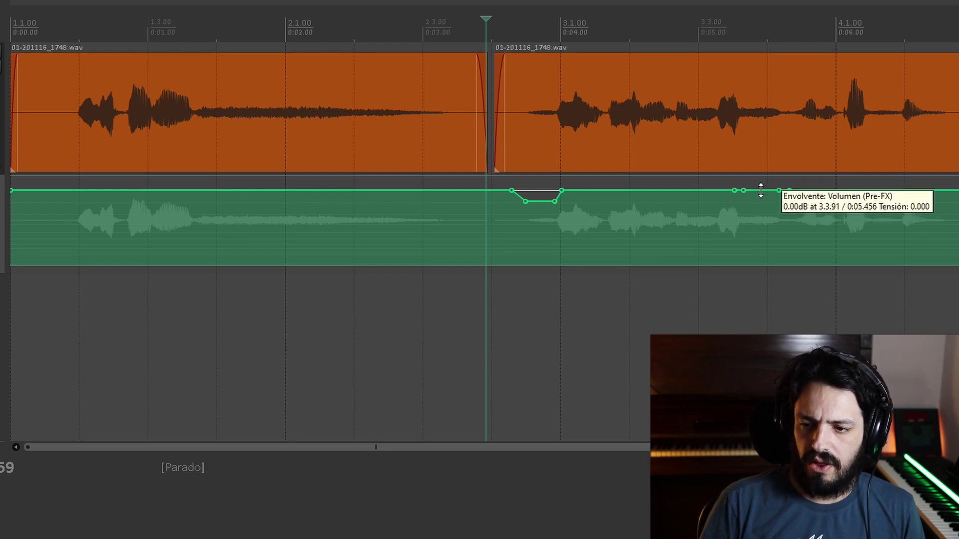
{"action": "left_click_drag", "start_coordinate": [760, 190], "coordinate": [760, 203]}
{"action": "key", "text": "space"}
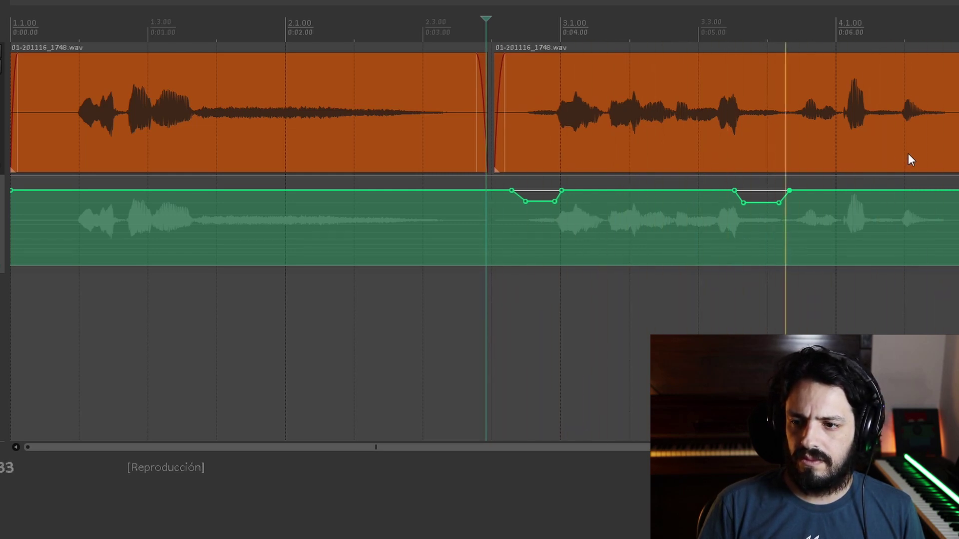
{"action": "key", "text": "space"}
Step: Create a third four-point volume dip at about 0:06.4, just after the loudest peak, and play back the result
{"action": "left_click", "coordinate": [857, 190]}
{"action": "left_click", "coordinate": [865, 190]}
{"action": "left_click", "coordinate": [902, 190]}
{"action": "left_click", "coordinate": [912, 190]}
{"action": "left_click_drag", "start_coordinate": [889, 190], "coordinate": [890, 206]}
{"action": "key", "text": "space"}
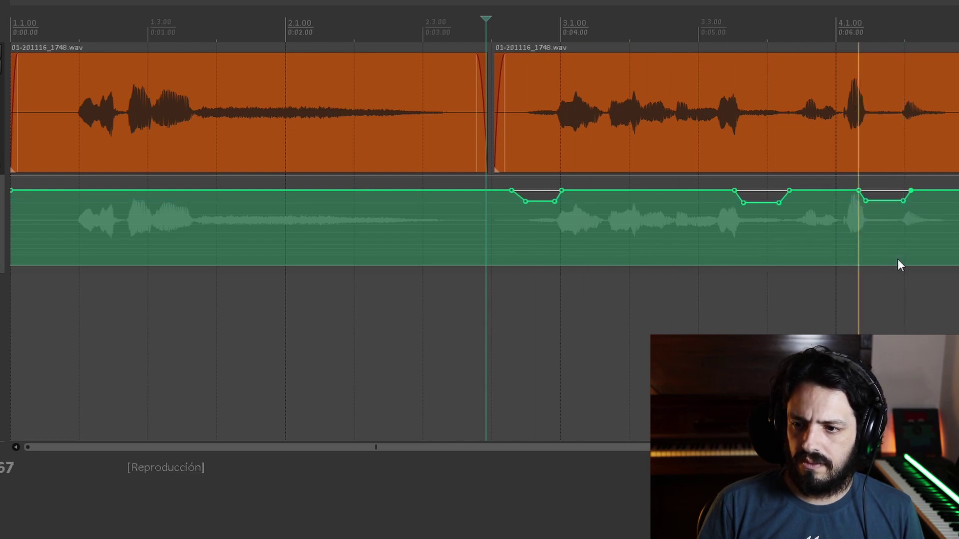
{"action": "key", "text": "space"}
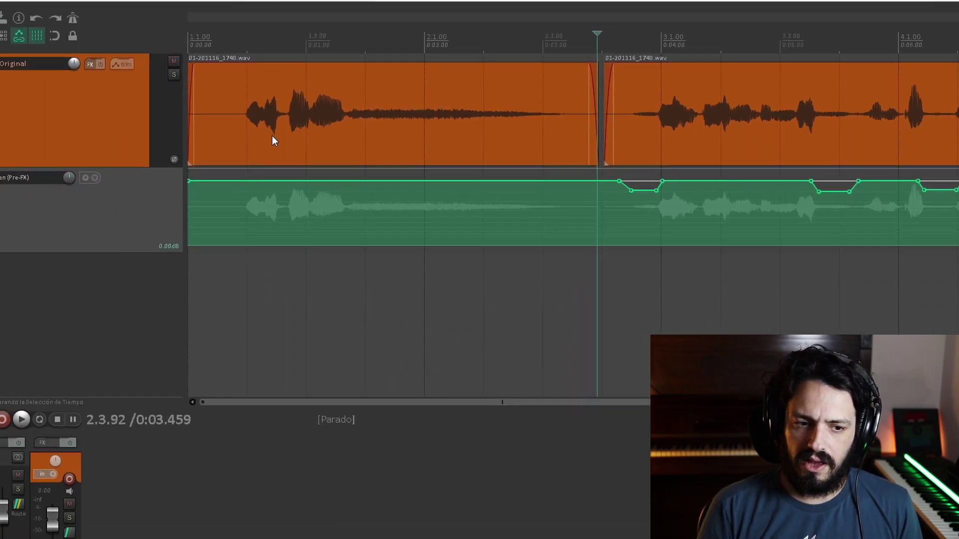
Step: Compare the phrase with the Volume (Pre-FX) envelope bypassed and re-enabled, playing it each time
{"action": "left_click", "coordinate": [19, 173]}
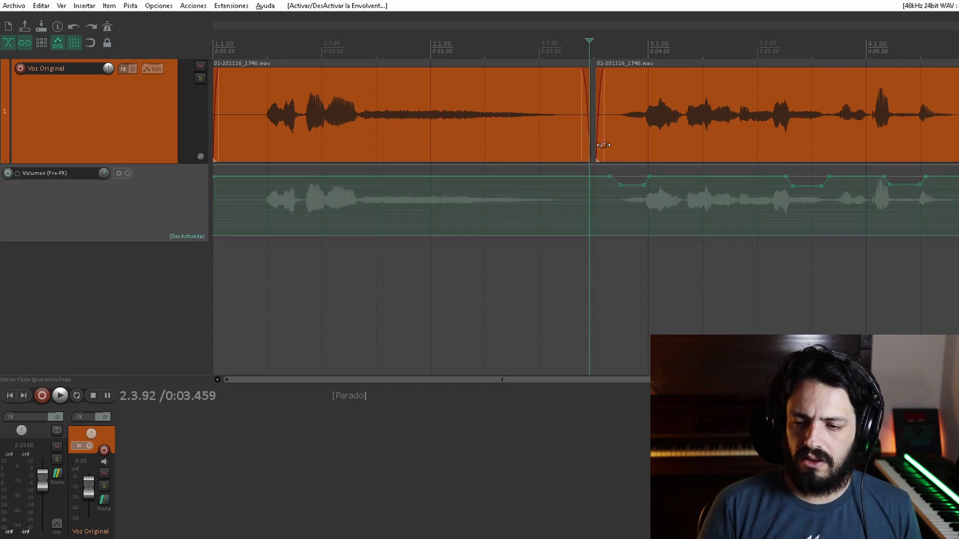
{"action": "key", "text": "space"}
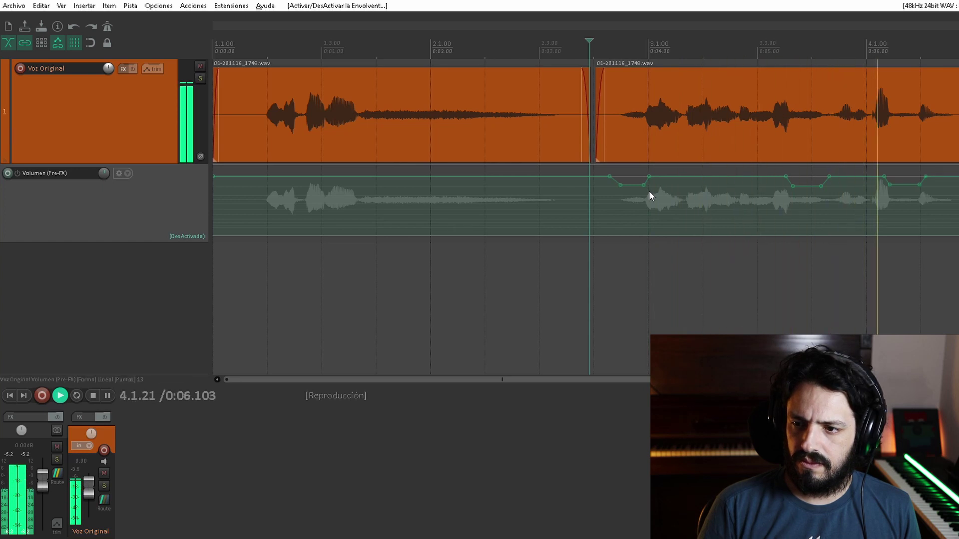
{"action": "key", "text": "space"}
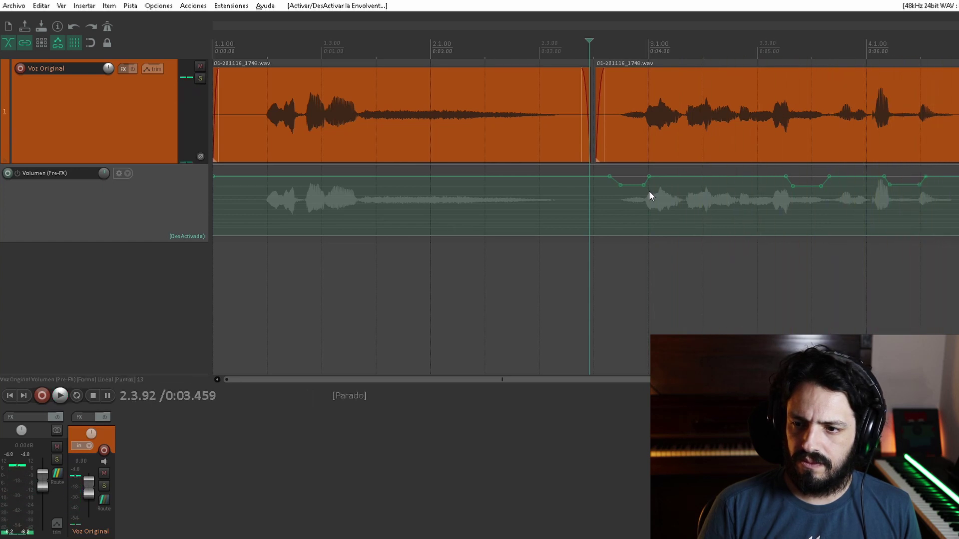
{"action": "left_click", "coordinate": [15, 173]}
{"action": "key", "text": "space"}
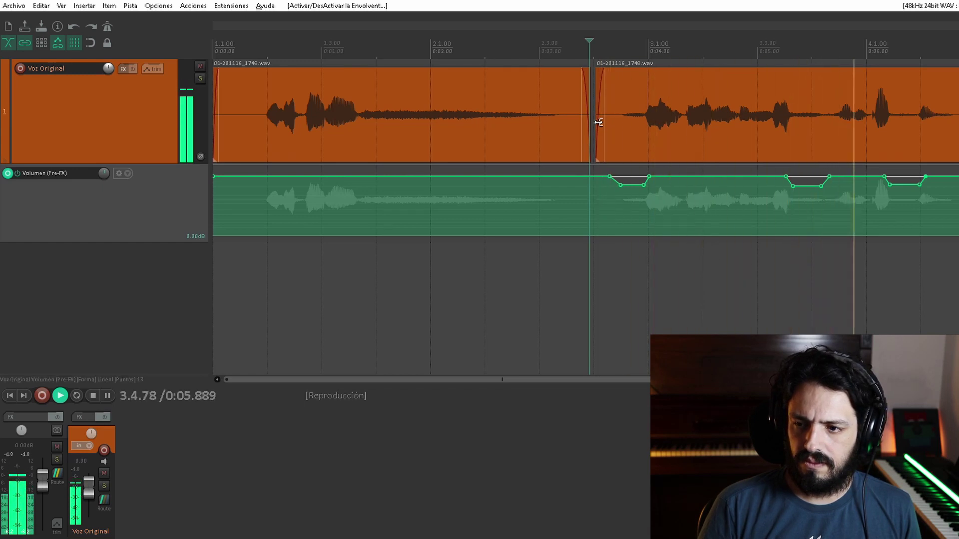
{"action": "key", "text": "space"}
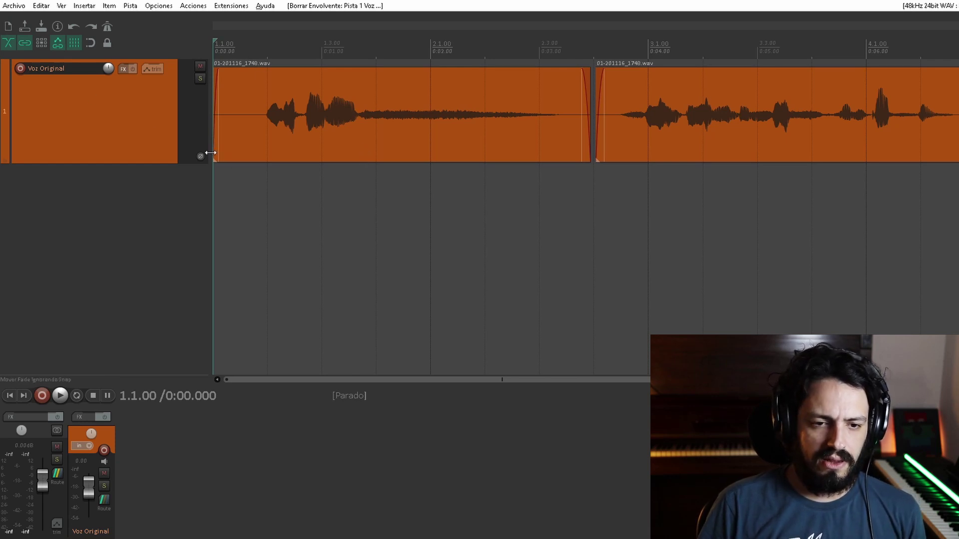
Step: Duplicate the Voz Original track and insert the ReaEQ (Cockos) plug-in on the copy
{"action": "right_click", "coordinate": [119, 139]}
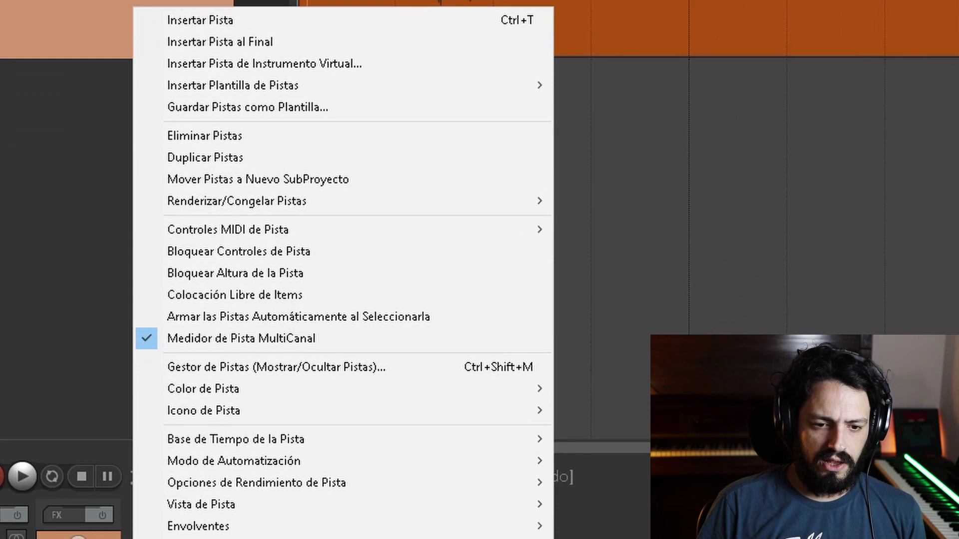
{"action": "left_click", "coordinate": [241, 156]}
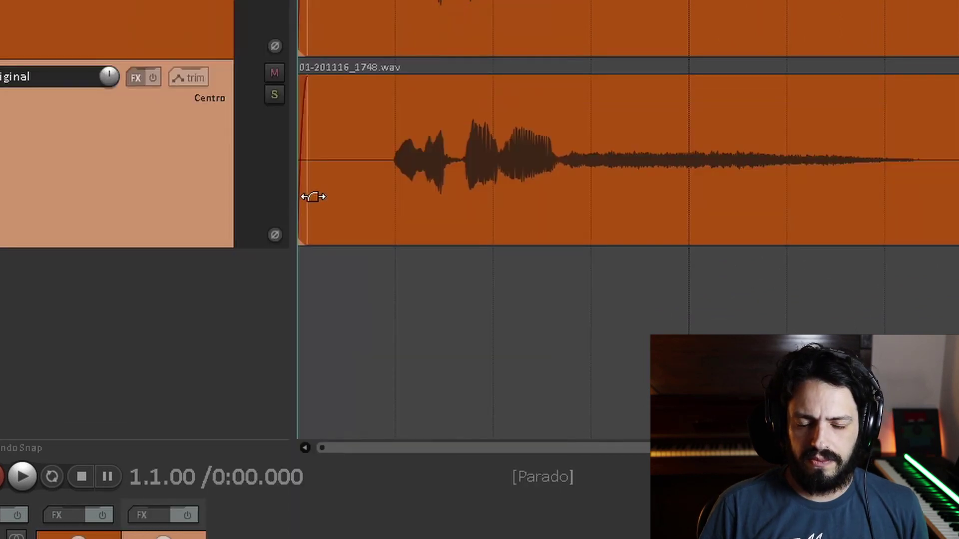
{"action": "right_click", "coordinate": [135, 80]}
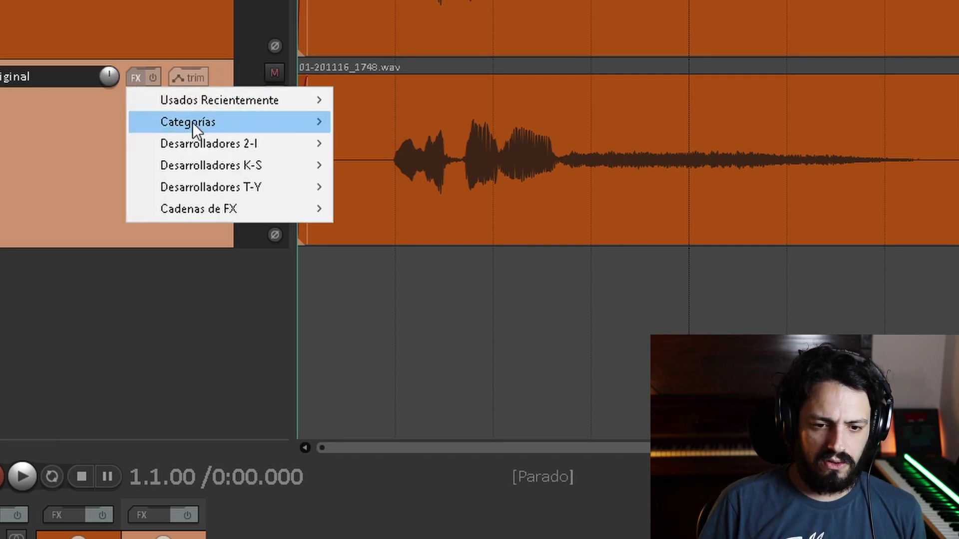
{"action": "mouse_move", "coordinate": [192, 121]}
{"action": "mouse_move", "coordinate": [396, 254]}
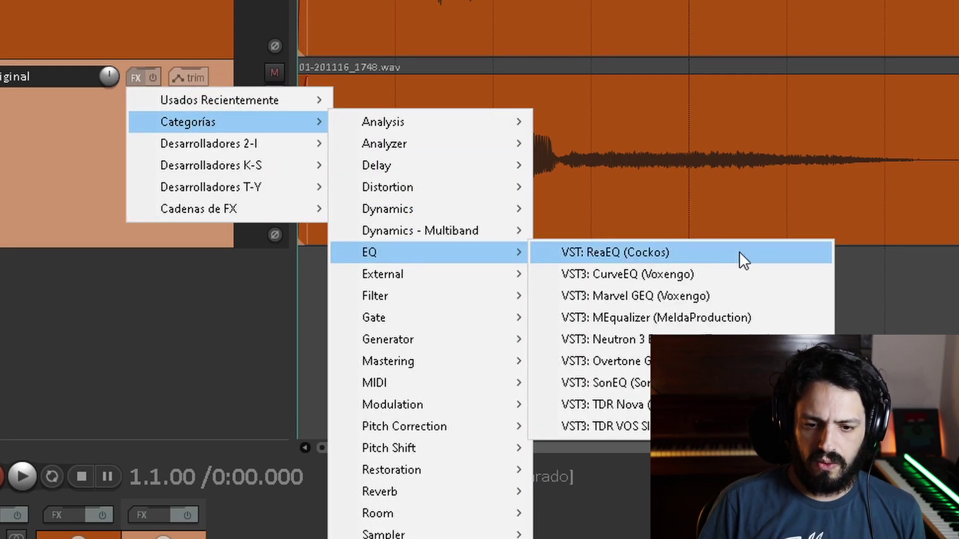
{"action": "left_click", "coordinate": [706, 252]}
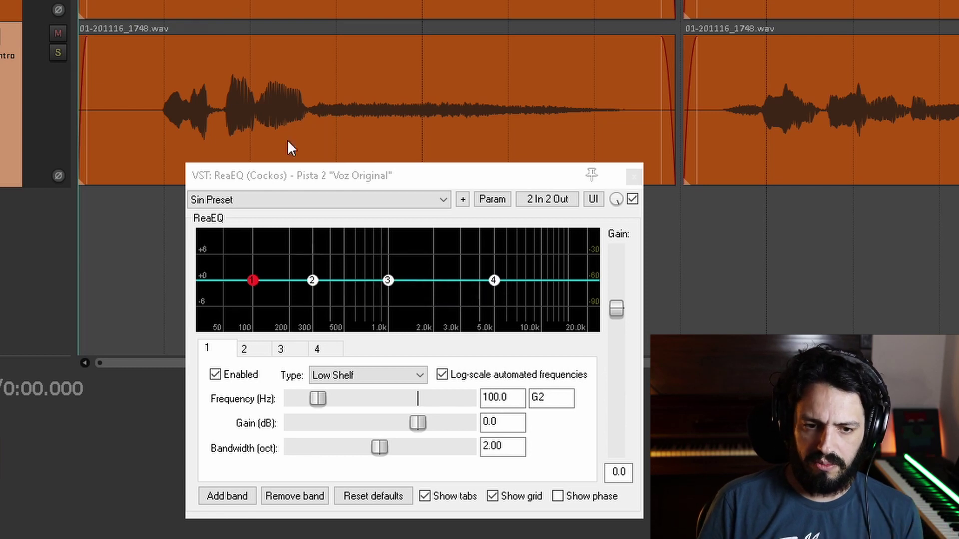
Step: Solo the duplicated track and play it to examine its spectrum in ReaEQ
{"action": "left_click", "coordinate": [60, 54]}
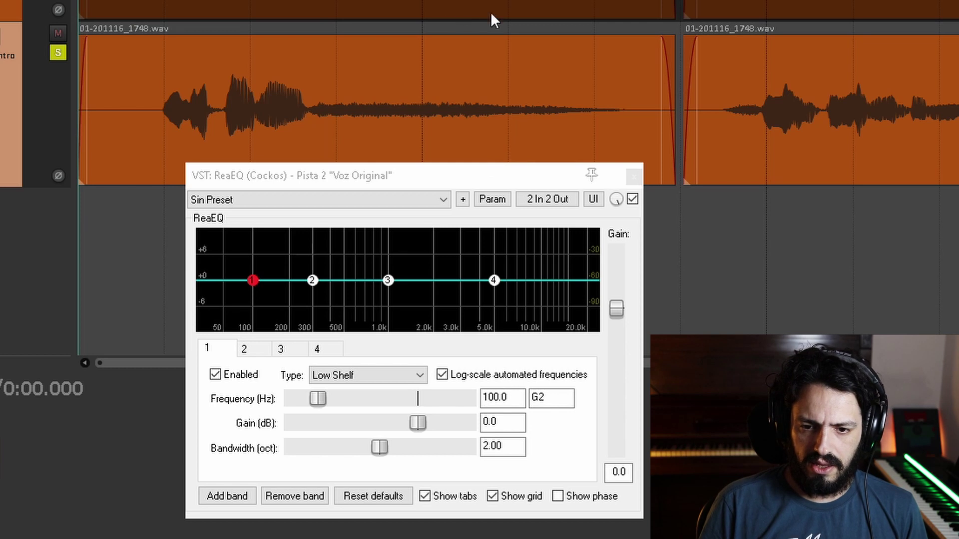
{"action": "key", "text": "space"}
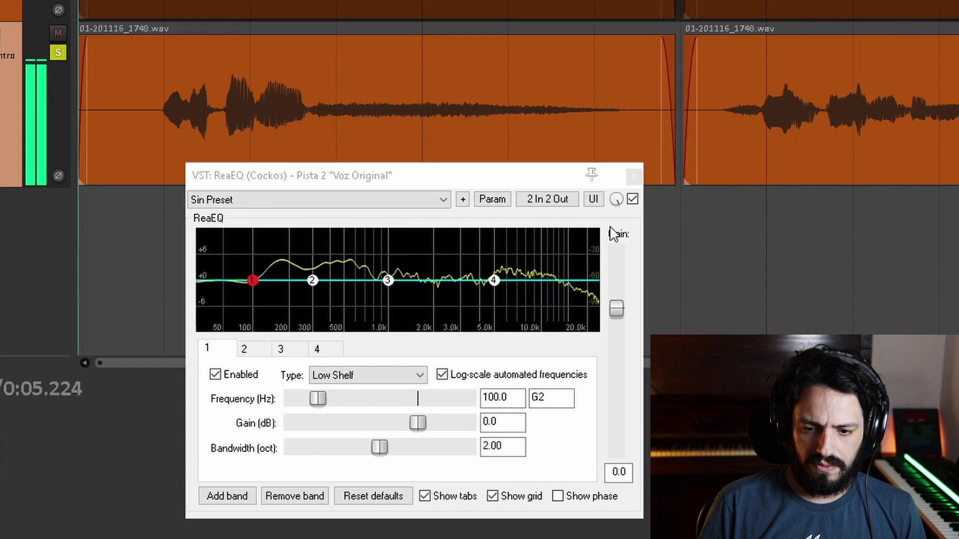
{"action": "key", "text": "space"}
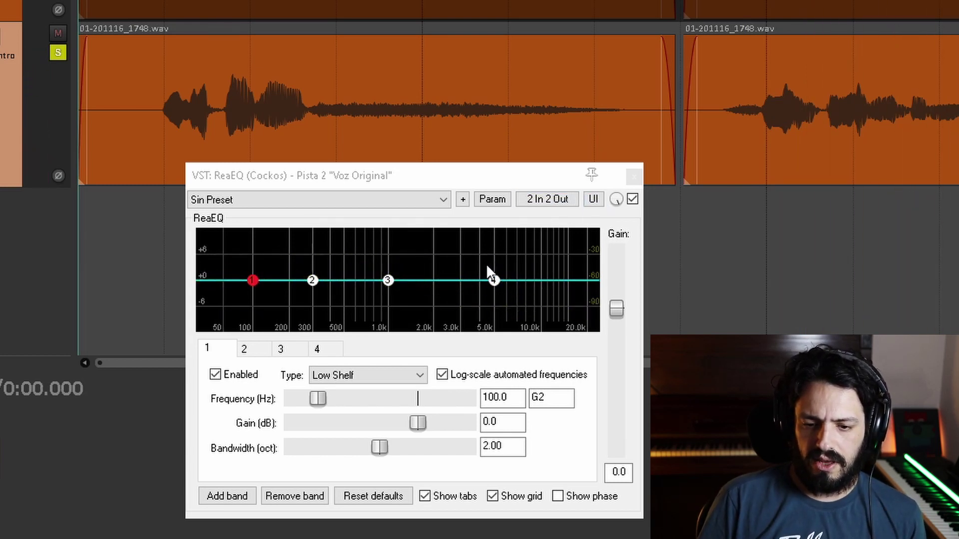
Step: Remove the 300 Hz band from ReaEQ on the duplicated track
{"action": "mouse_move", "coordinate": [494, 282]}
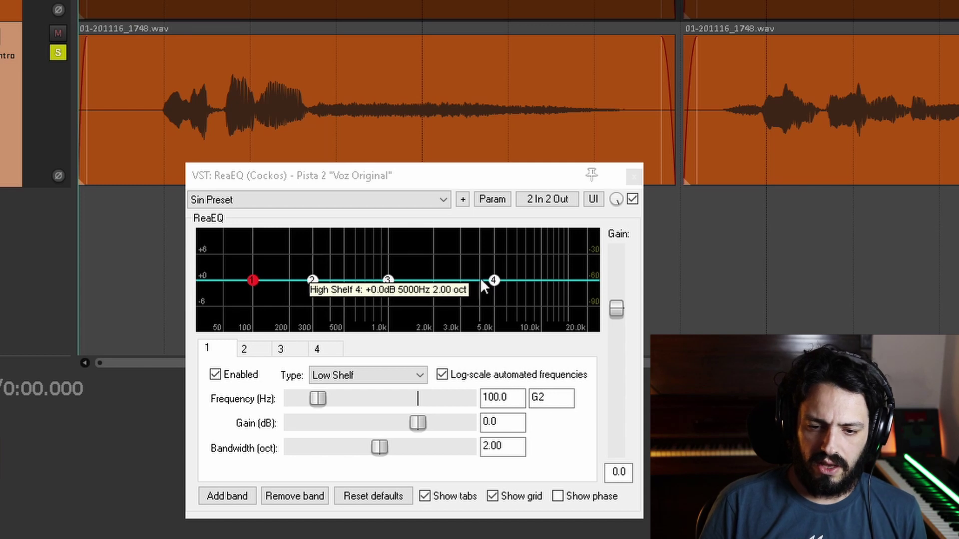
{"action": "left_click", "coordinate": [312, 279]}
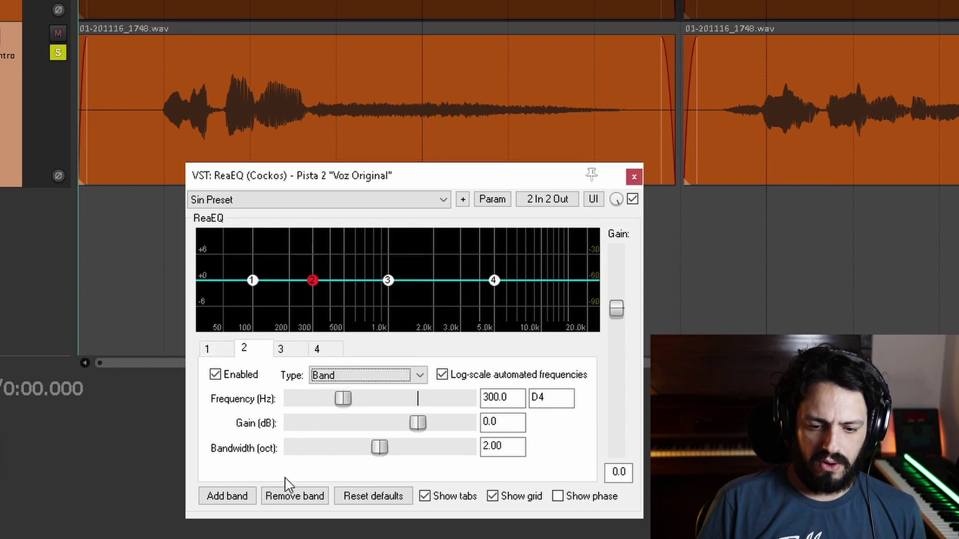
{"action": "left_click", "coordinate": [294, 497]}
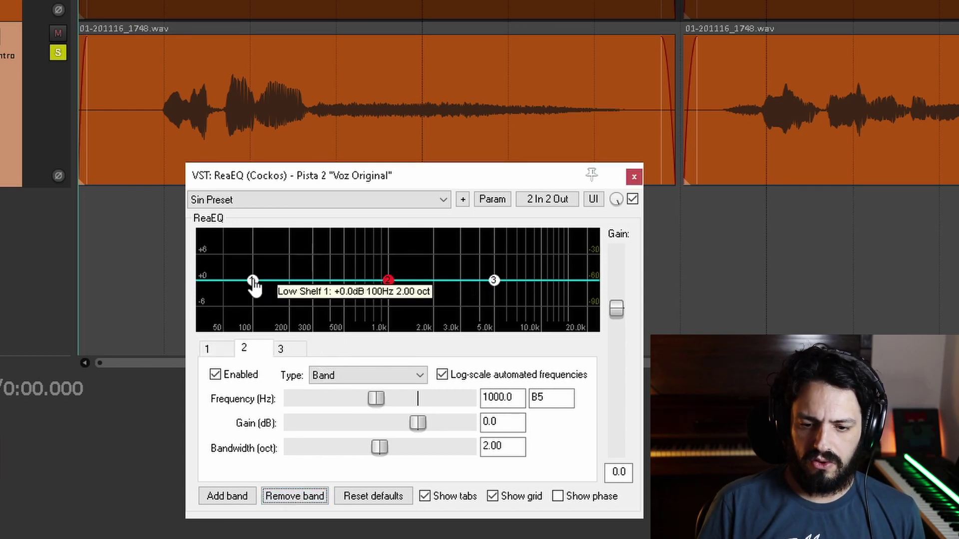
Step: Change ReaEQ's 100 Hz low shelf to High Pass and its 5000 Hz high shelf to Low Pass
{"action": "left_click", "coordinate": [253, 280]}
{"action": "left_click", "coordinate": [359, 375]}
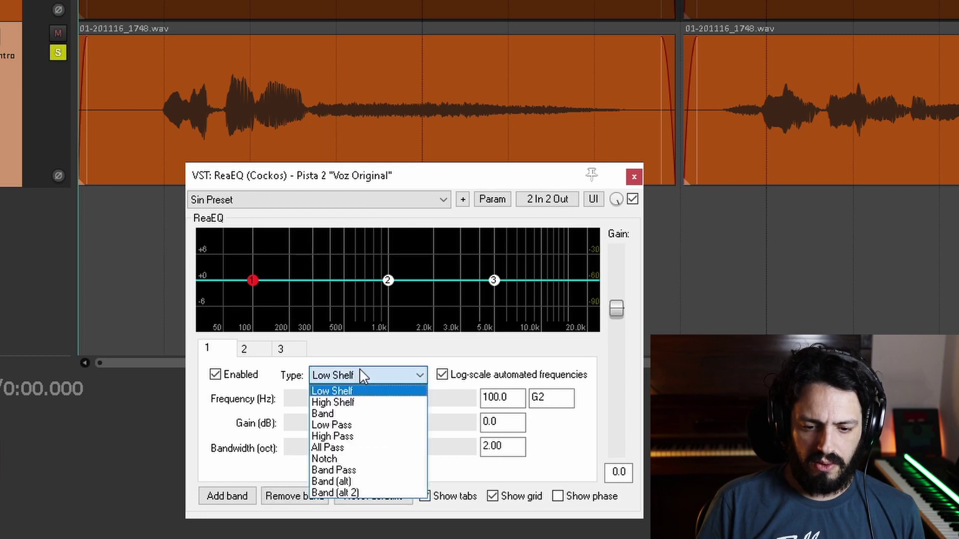
{"action": "left_click", "coordinate": [358, 436]}
{"action": "left_click", "coordinate": [494, 280]}
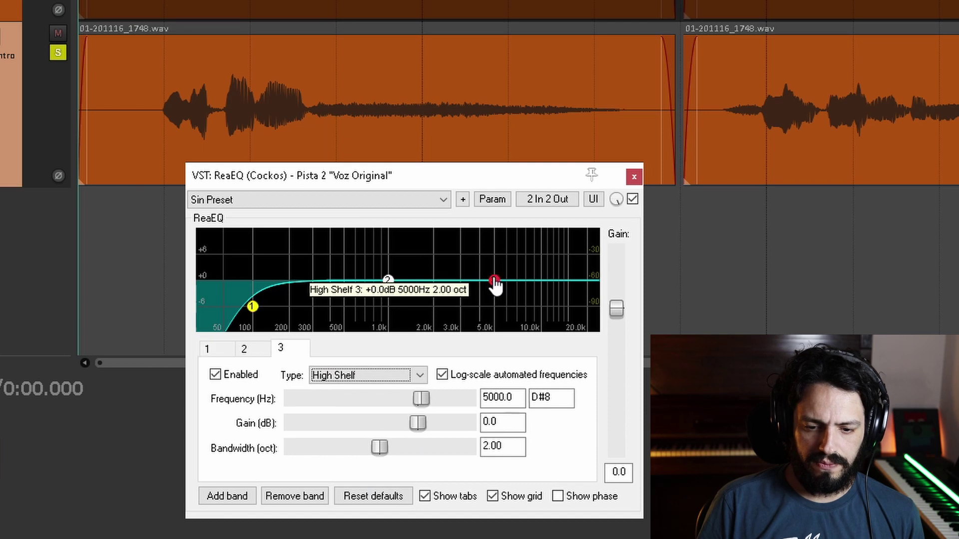
{"action": "left_click", "coordinate": [385, 379]}
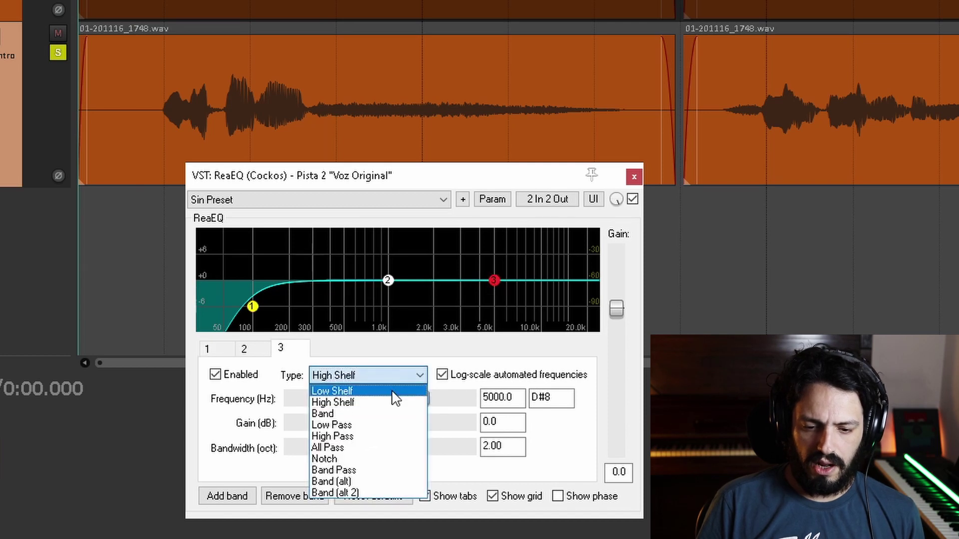
{"action": "left_click", "coordinate": [369, 424]}
Step: Bring both ReaEQ pass filters around the sibilance, set band 2 to 5526.7 Hz, 10.6 dB and 0.60 oct, and play the result
{"action": "left_click_drag", "start_coordinate": [252, 306], "coordinate": [528, 310]}
{"action": "left_click_drag", "start_coordinate": [388, 282], "coordinate": [500, 242]}
{"action": "left_click_drag", "start_coordinate": [380, 448], "coordinate": [320, 441]}
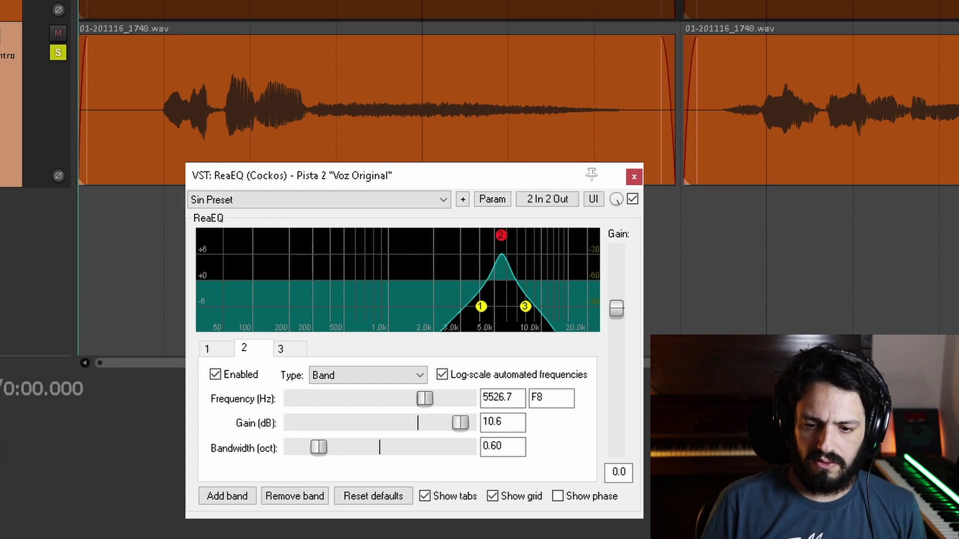
{"action": "key", "text": "space"}
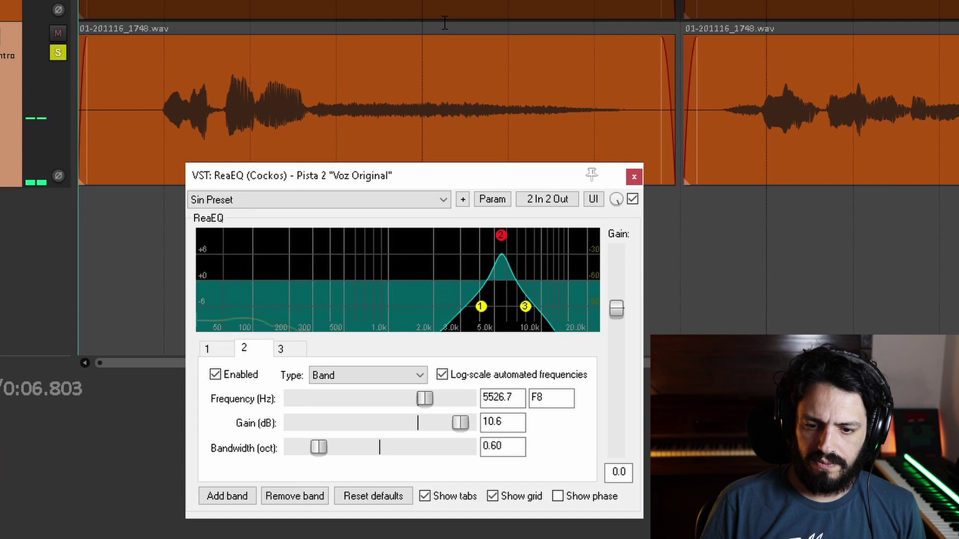
{"action": "key", "text": "space"}
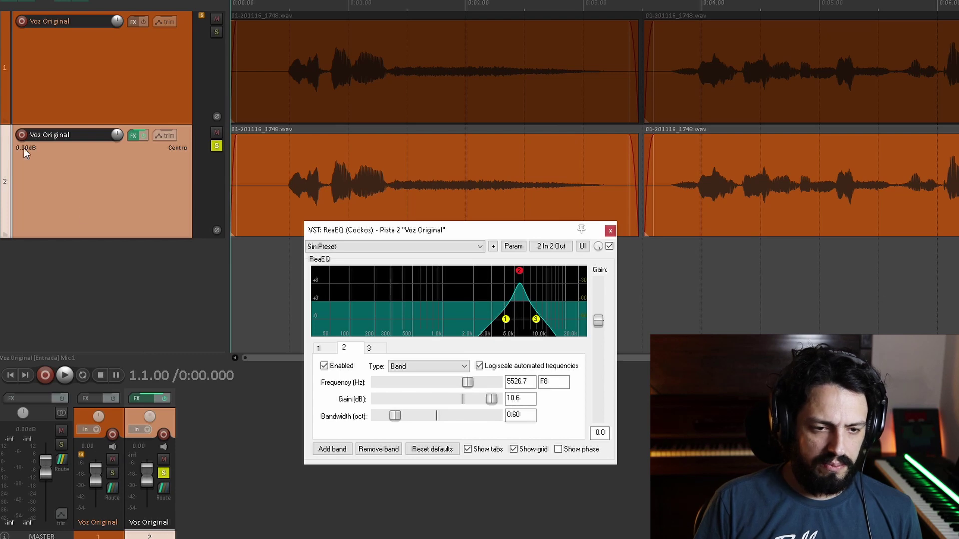
Step: Rename the duplicated track as Voz Duplicada
{"action": "double_click", "coordinate": [85, 133]}
{"action": "double_click", "coordinate": [88, 133]}
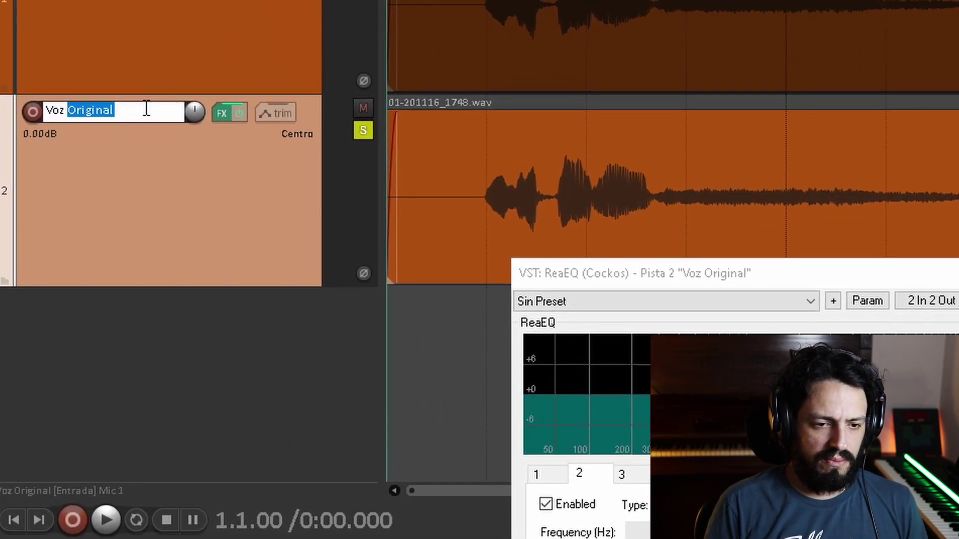
{"action": "type", "text": "Duplicada"}
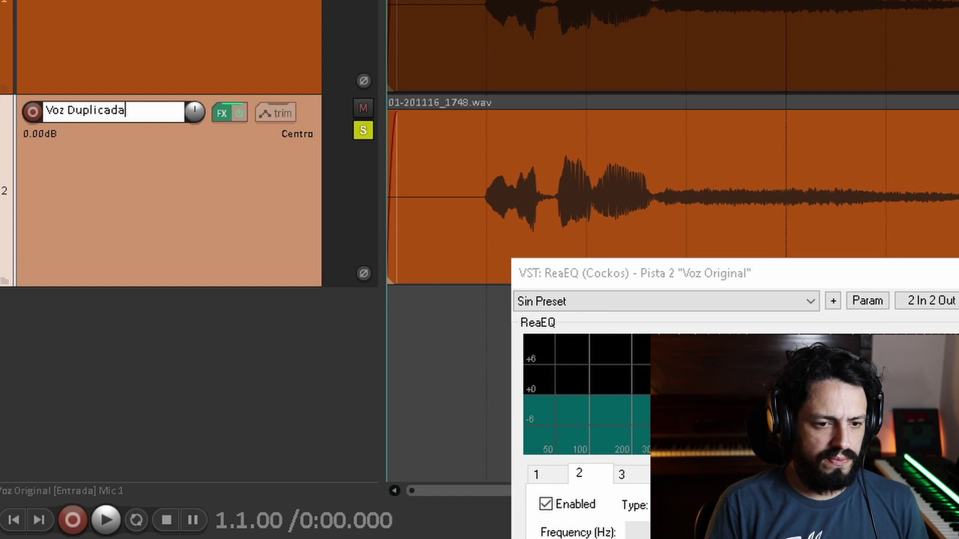
{"action": "key", "text": "Return"}
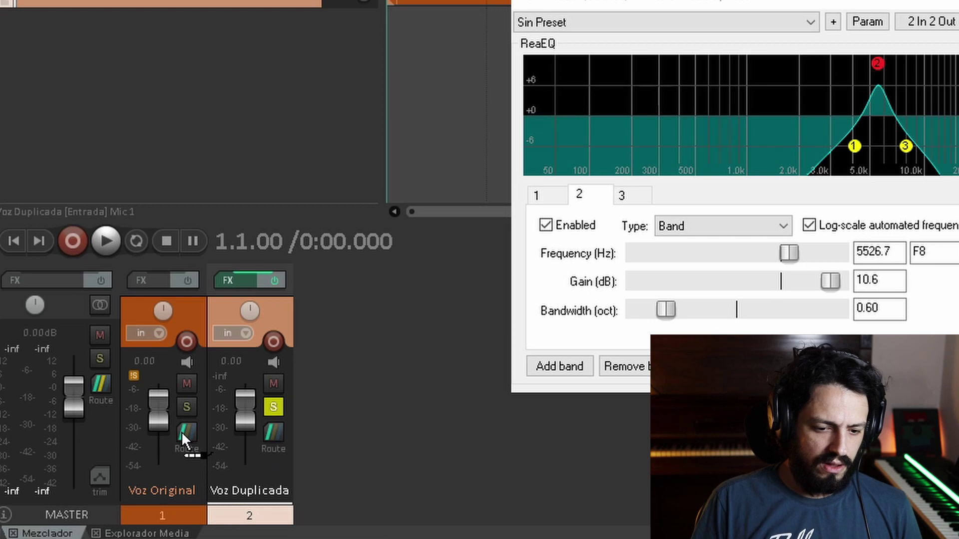
Step: Create a send from Voz Duplicada to Voz Original, routing audio 1/2 to new destination channels 3/4
{"action": "left_click_drag", "start_coordinate": [182, 432], "coordinate": [181, 431]}
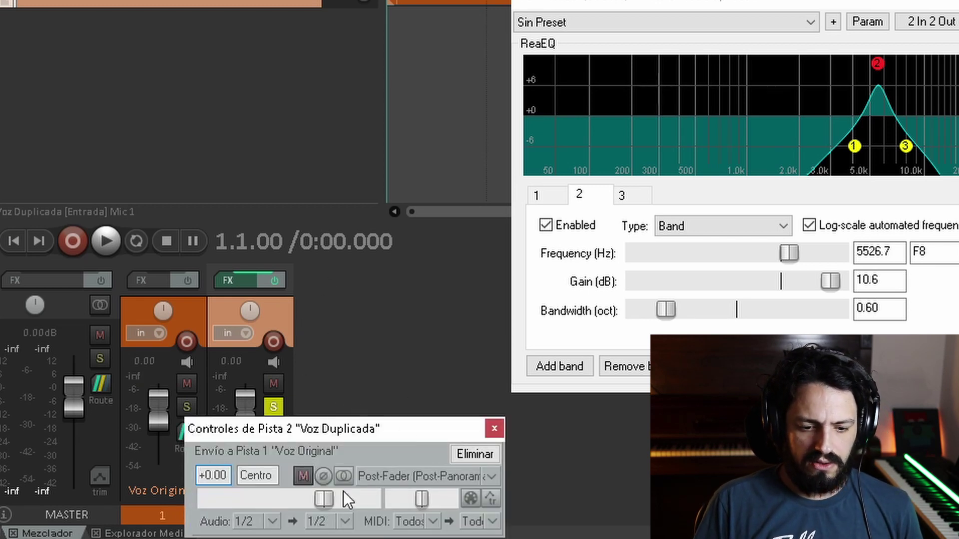
{"action": "left_click", "coordinate": [343, 522]}
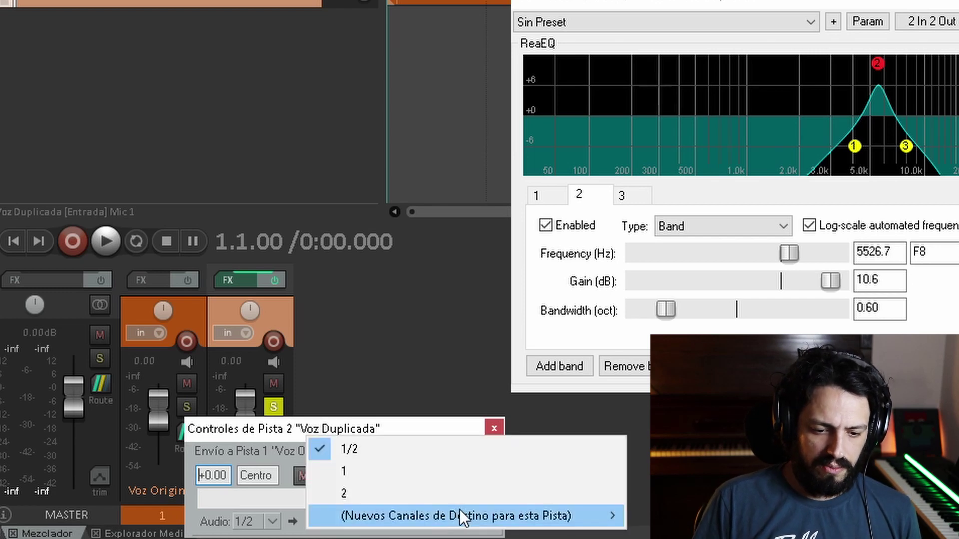
{"action": "mouse_move", "coordinate": [389, 514]}
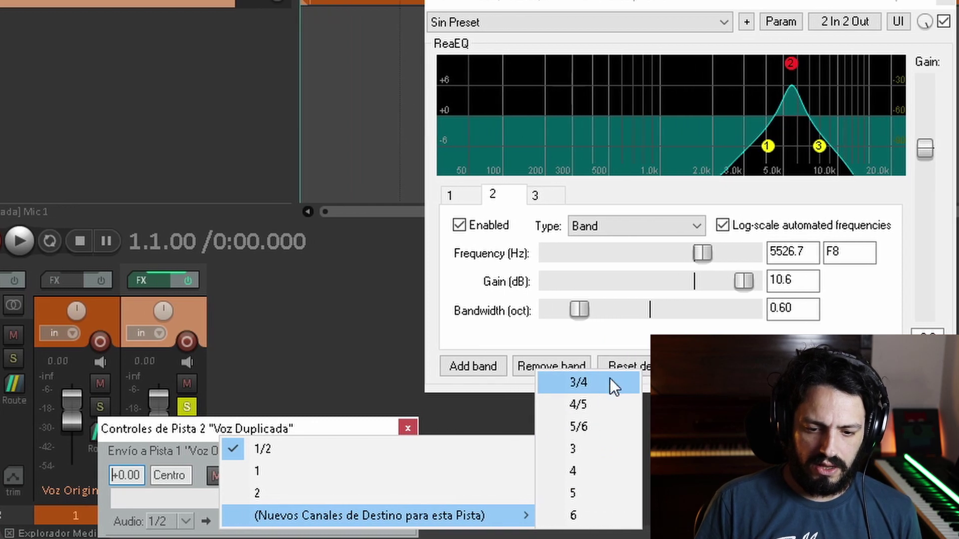
{"action": "left_click", "coordinate": [610, 382]}
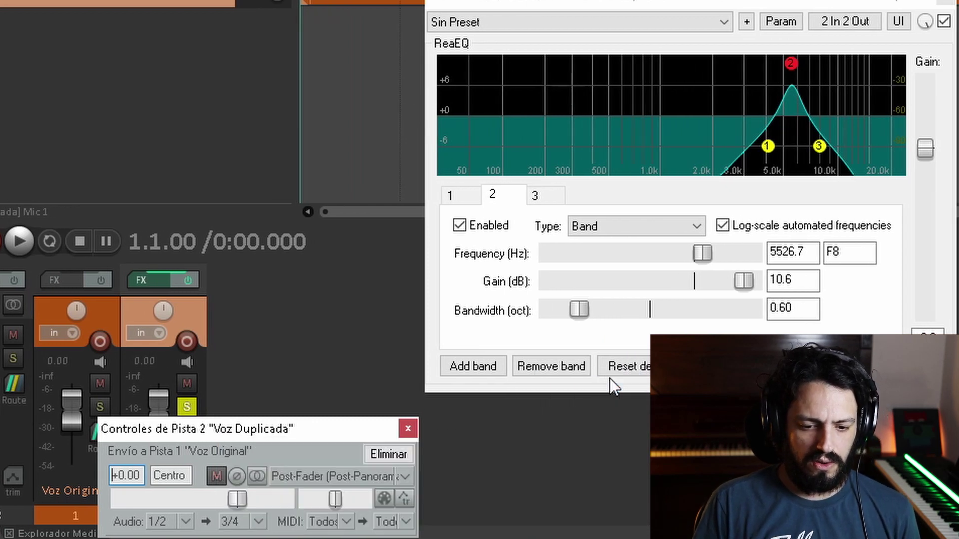
{"action": "left_click", "coordinate": [407, 429]}
Step: Disable Voz Duplicada's master send and turn off its solo, closing its ReaEQ window
{"action": "left_click", "coordinate": [179, 438]}
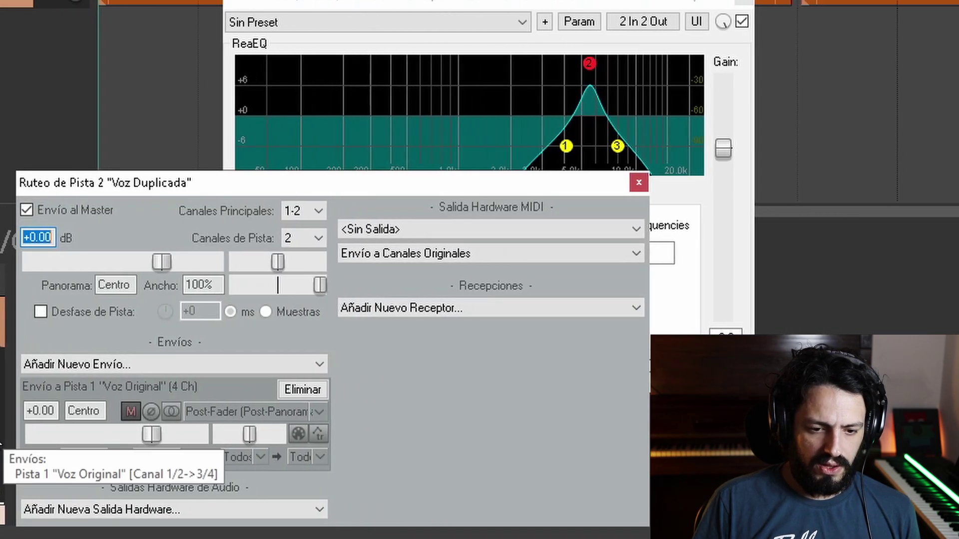
{"action": "left_click", "coordinate": [65, 208]}
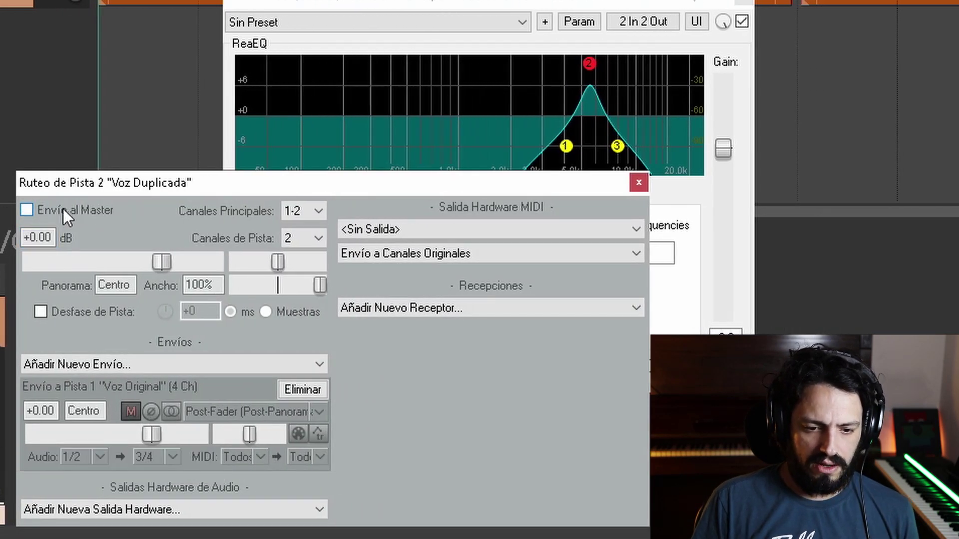
{"action": "left_click", "coordinate": [639, 183]}
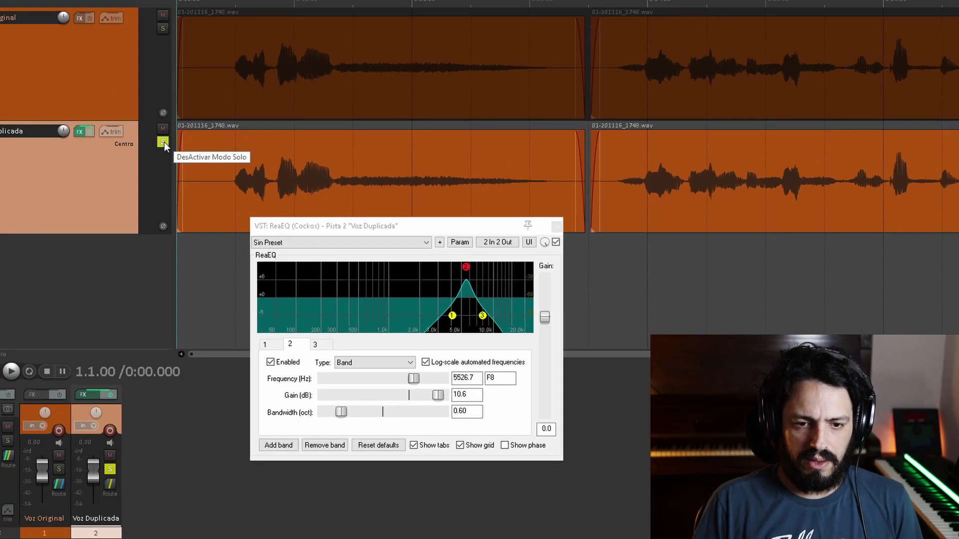
{"action": "left_click", "coordinate": [133, 69]}
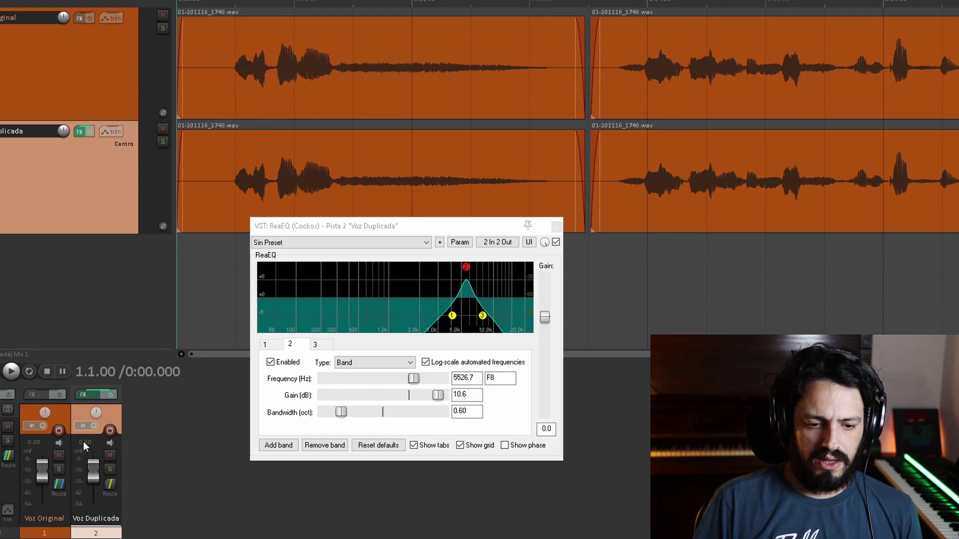
{"action": "left_click", "coordinate": [556, 228]}
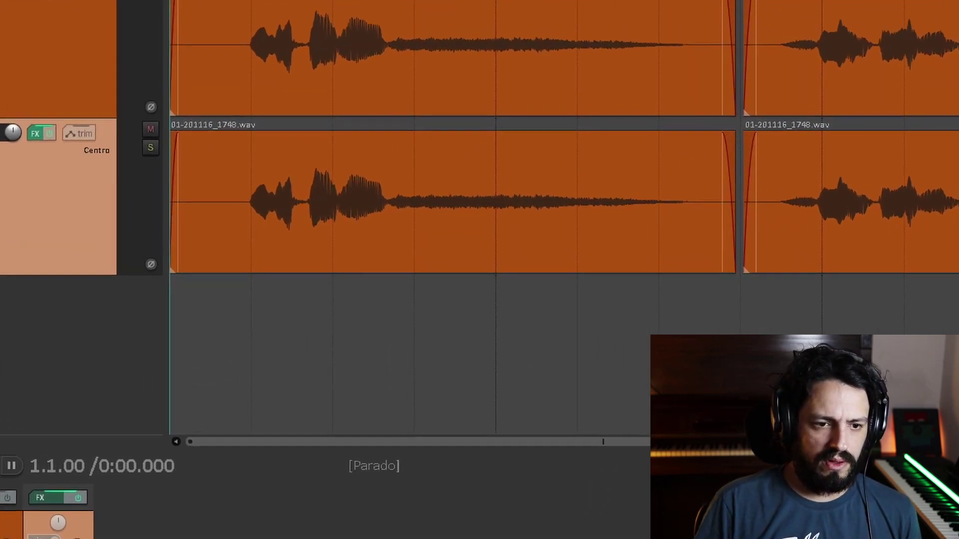
Step: Insert ReaComp (Cockos) on Voz Original and set its detector input to Auxiliary Input L+R
{"action": "right_click", "coordinate": [79, 19]}
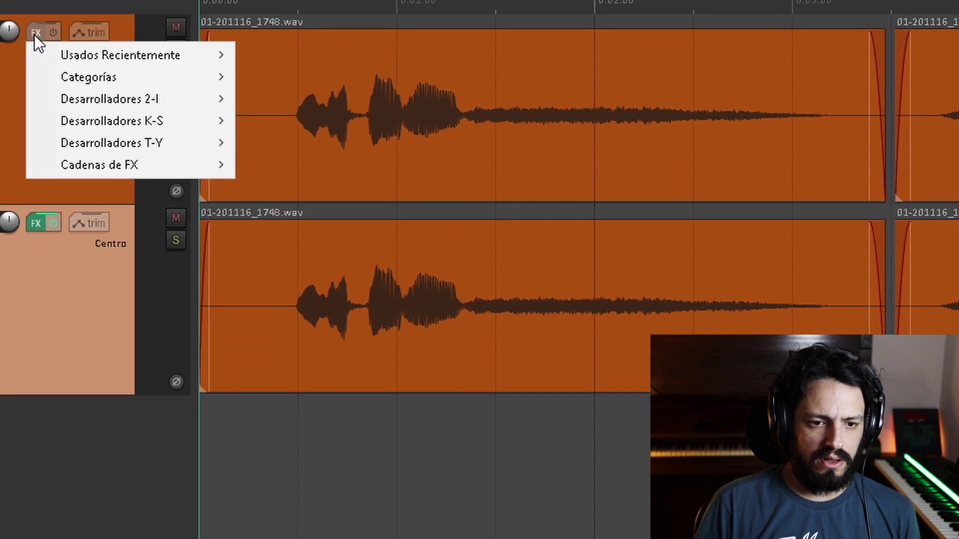
{"action": "mouse_move", "coordinate": [102, 78]}
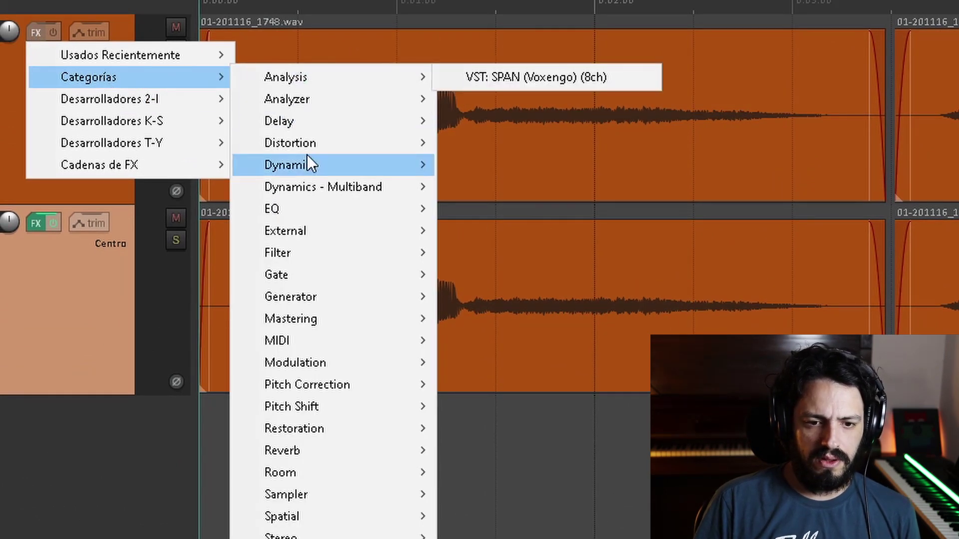
{"action": "mouse_move", "coordinate": [304, 154]}
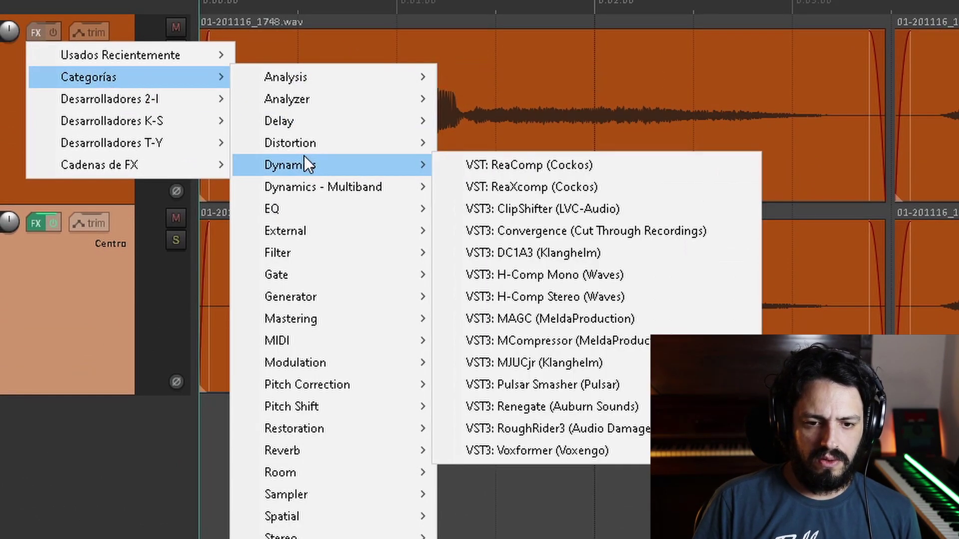
{"action": "left_click", "coordinate": [549, 169]}
{"action": "left_click_drag", "start_coordinate": [200, 0], "coordinate": [583, 344]}
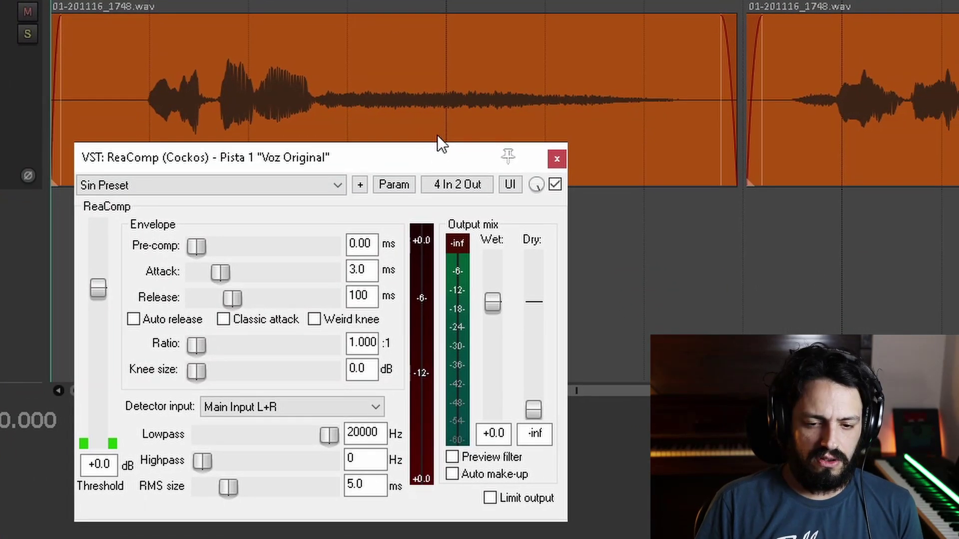
{"action": "left_click", "coordinate": [259, 404]}
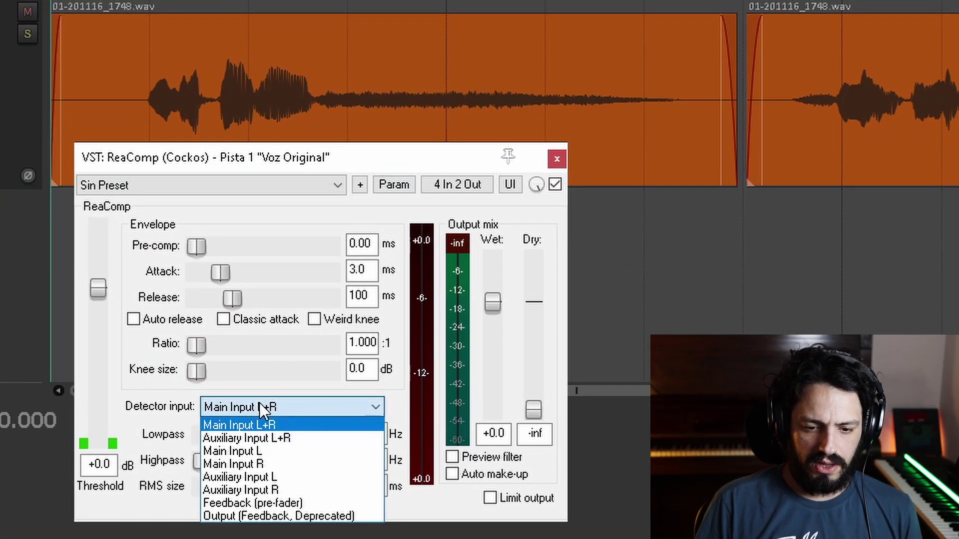
{"action": "left_click", "coordinate": [262, 438]}
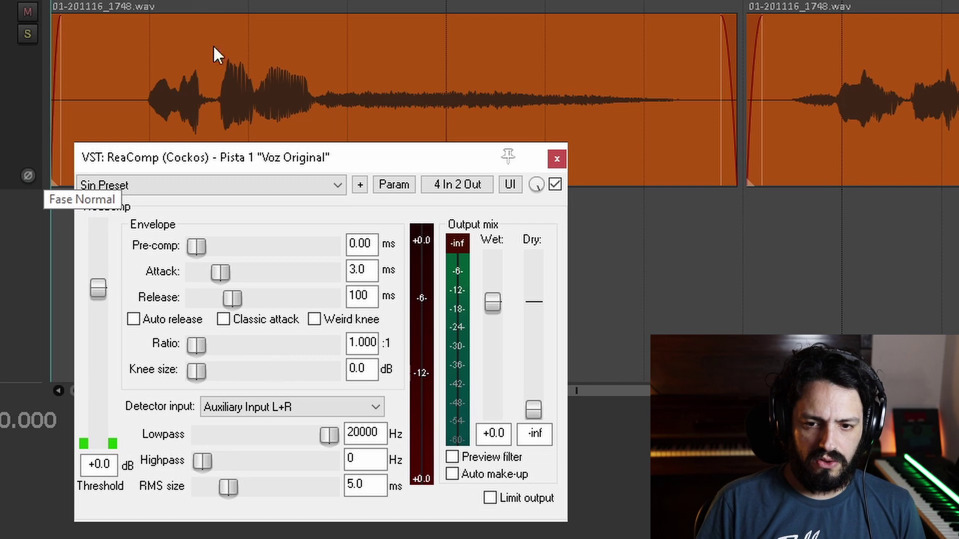
Step: Play the vocal and lower ReaComp's threshold to -35.8 dB
{"action": "left_click", "coordinate": [546, 3]}
{"action": "key", "text": "space"}
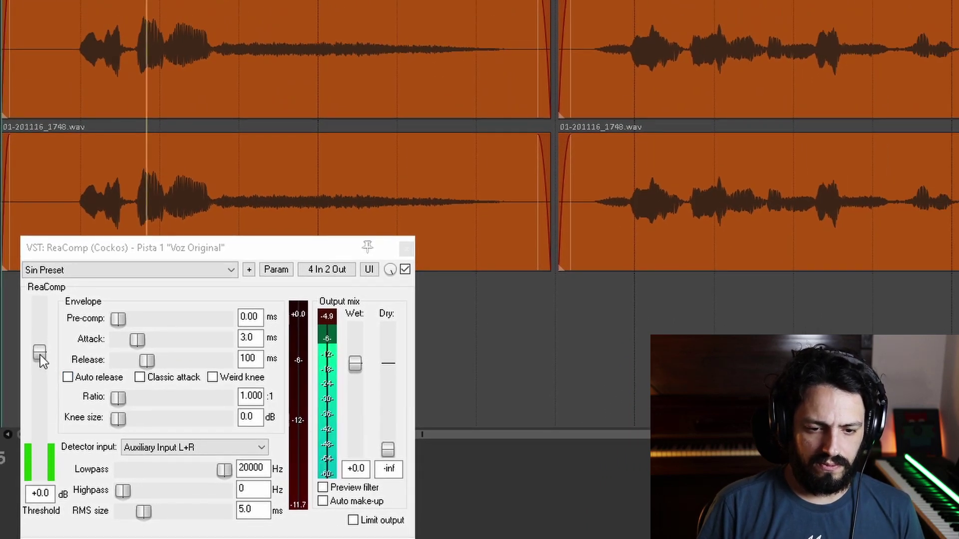
{"action": "left_click_drag", "start_coordinate": [40, 355], "coordinate": [50, 445]}
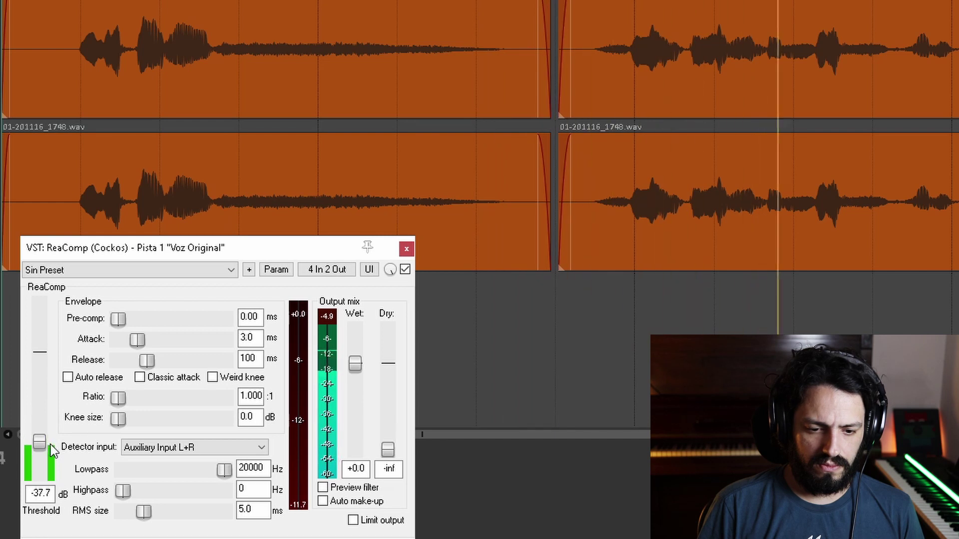
{"action": "left_click_drag", "start_coordinate": [50, 444], "coordinate": [42, 441]}
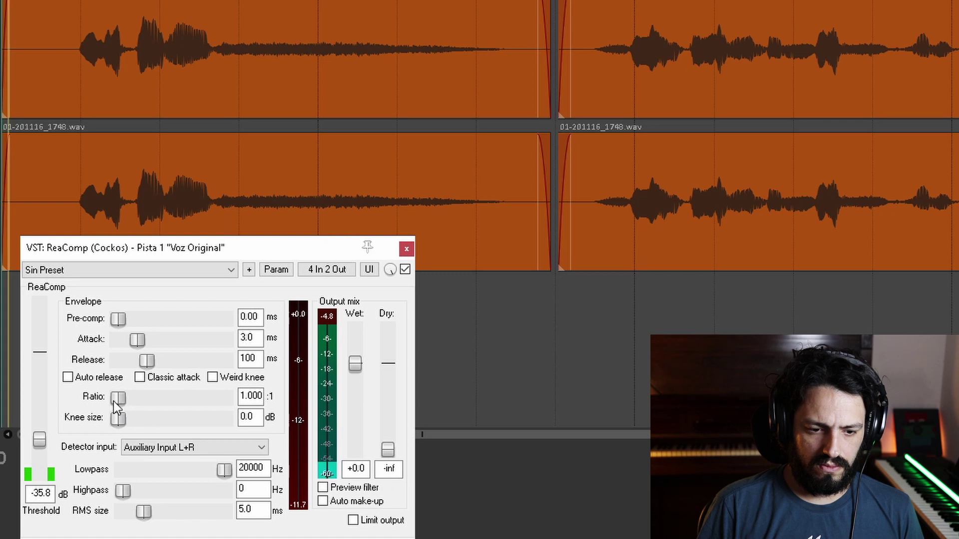
Step: Set ReaComp's ratio to inf:1, attack to 0.38 ms and release to 7 ms during playback, and stop
{"action": "left_click_drag", "start_coordinate": [121, 398], "coordinate": [187, 400]}
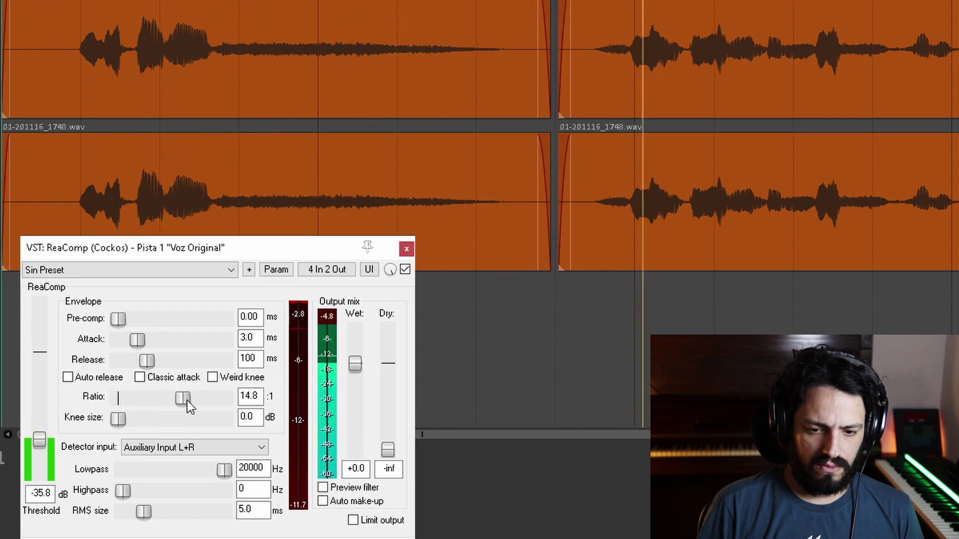
{"action": "left_click_drag", "start_coordinate": [187, 399], "coordinate": [231, 400]}
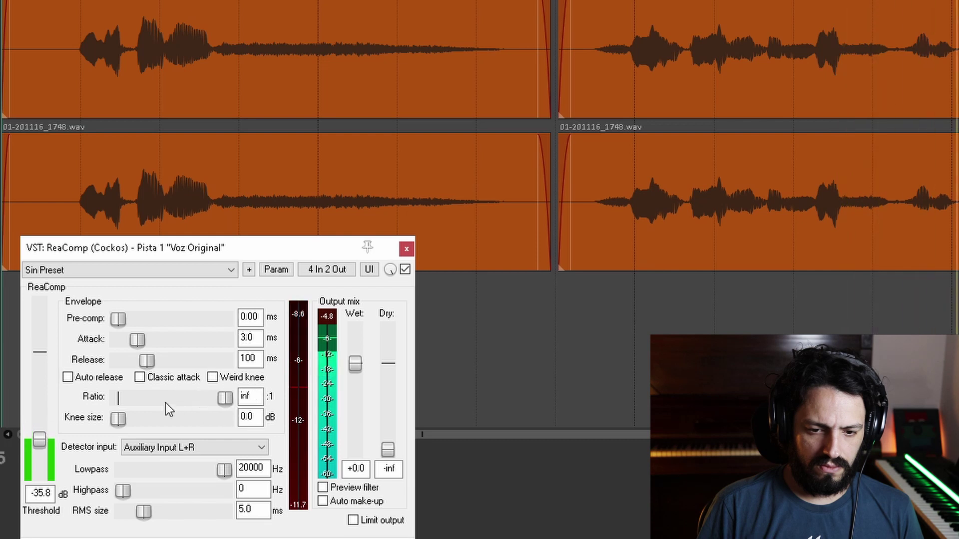
{"action": "left_click_drag", "start_coordinate": [142, 342], "coordinate": [127, 358]}
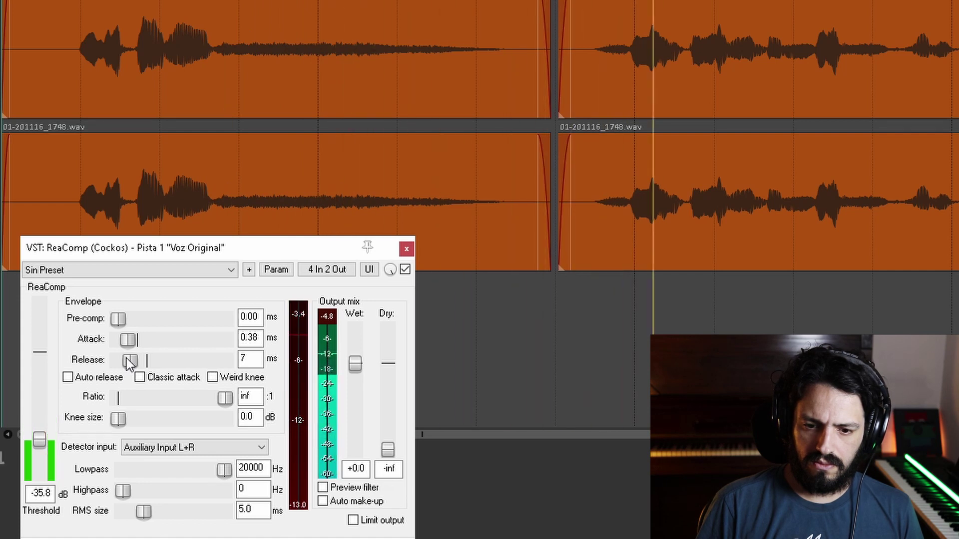
{"action": "key", "text": "space"}
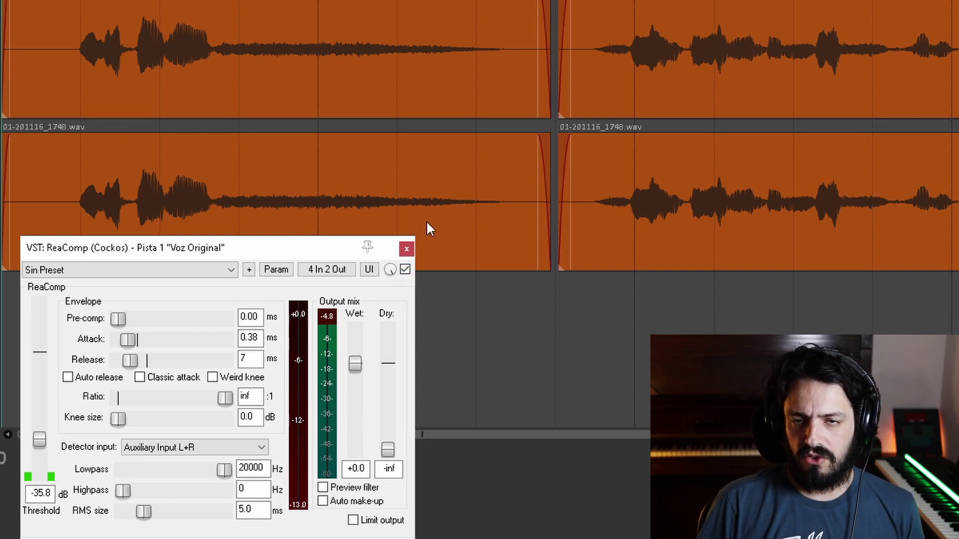
Step: Compare the vocal with ReaComp bypassed and re-enabled
{"action": "left_click", "coordinate": [406, 270]}
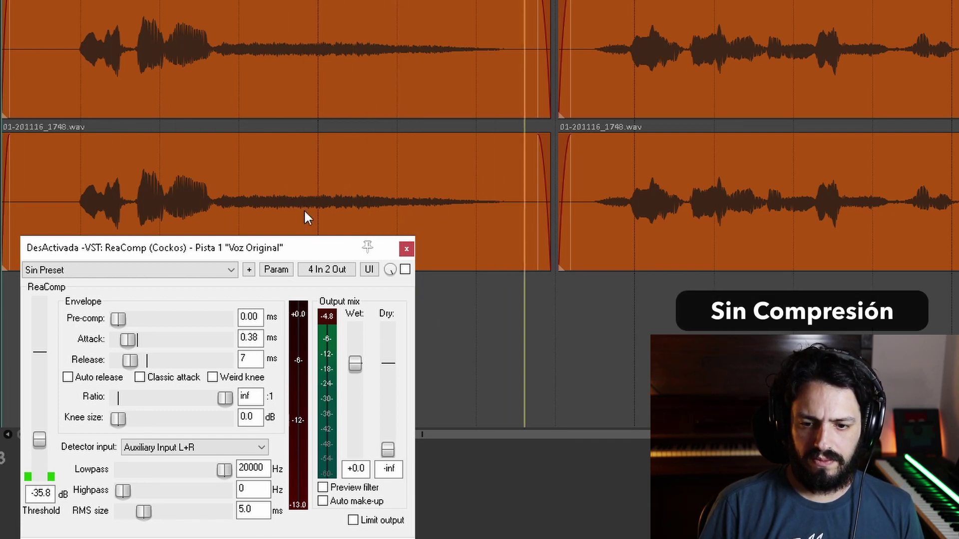
{"action": "left_click", "coordinate": [405, 270]}
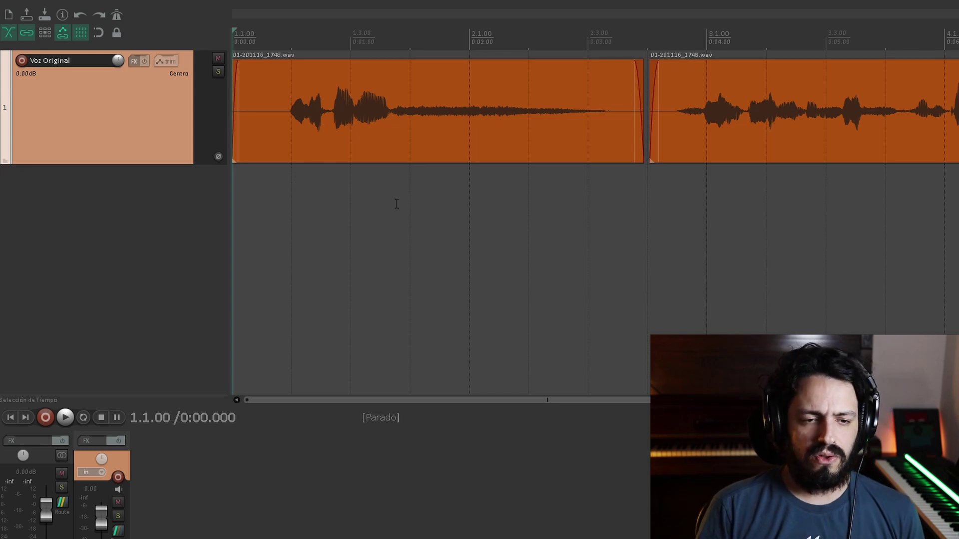
Step: Insert ReaXcomp (Cockos) on the Voz Original track and play the vocal to examine its frequency spectrum
{"action": "right_click", "coordinate": [134, 61]}
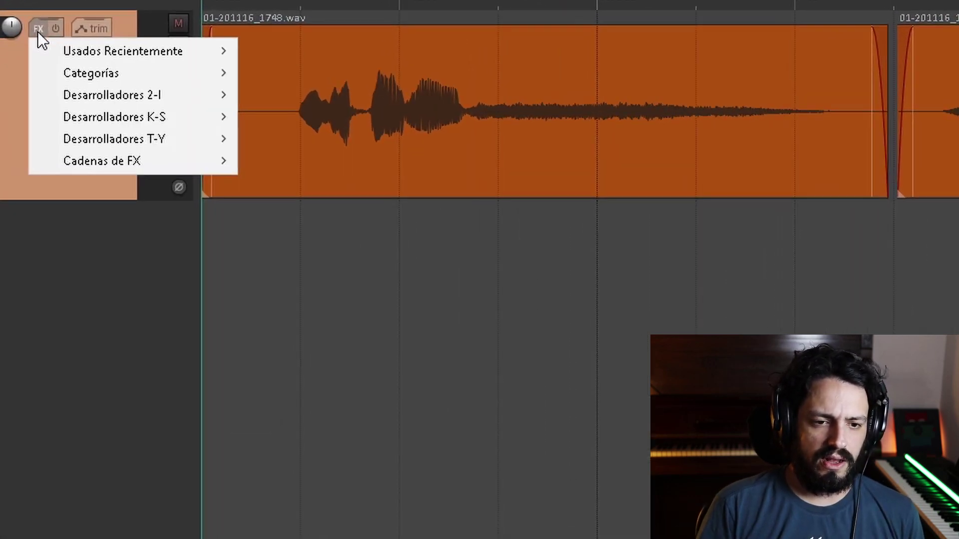
{"action": "mouse_move", "coordinate": [64, 79]}
{"action": "mouse_move", "coordinate": [361, 157]}
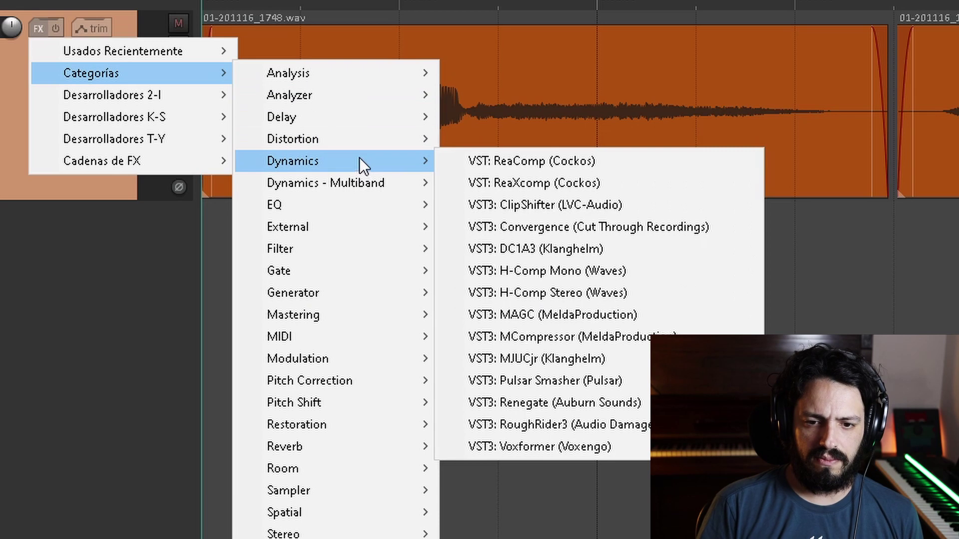
{"action": "left_click", "coordinate": [613, 181]}
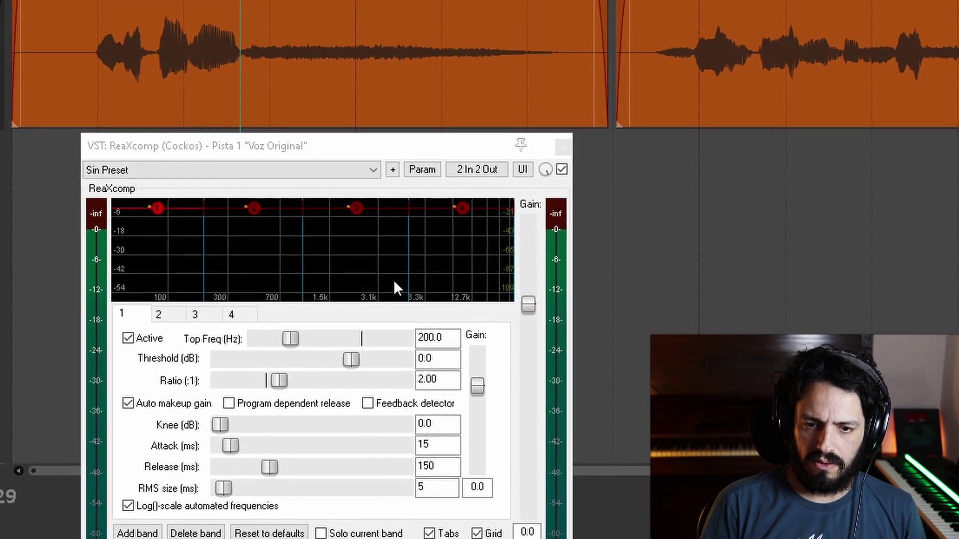
{"action": "key", "text": "space"}
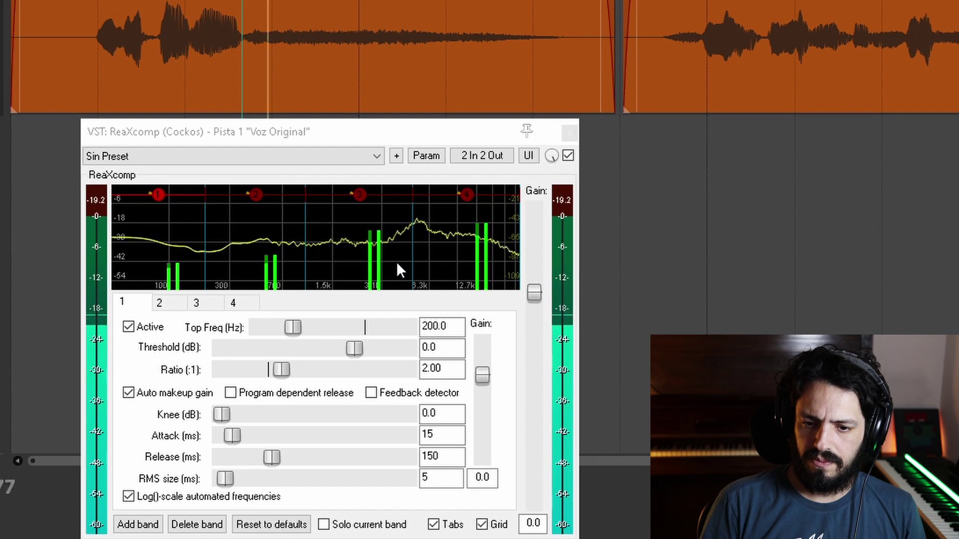
{"action": "key", "text": "space"}
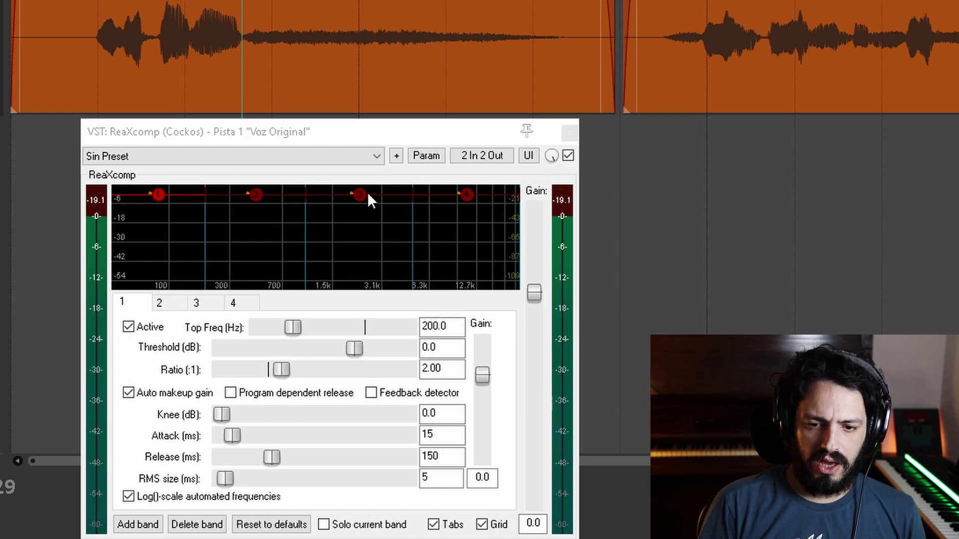
Step: Narrow ReaXcomp's band 3 to the sibilance range, setting its top frequency to 9966 Hz and raising its lower crossover to between 3.1k and 6.3k
{"action": "left_click", "coordinate": [196, 302]}
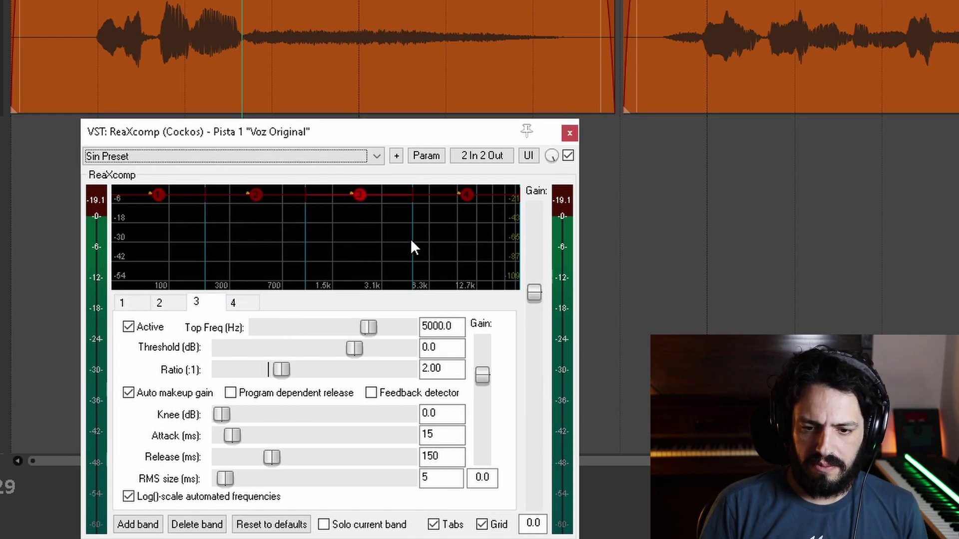
{"action": "left_click_drag", "start_coordinate": [413, 239], "coordinate": [461, 241]}
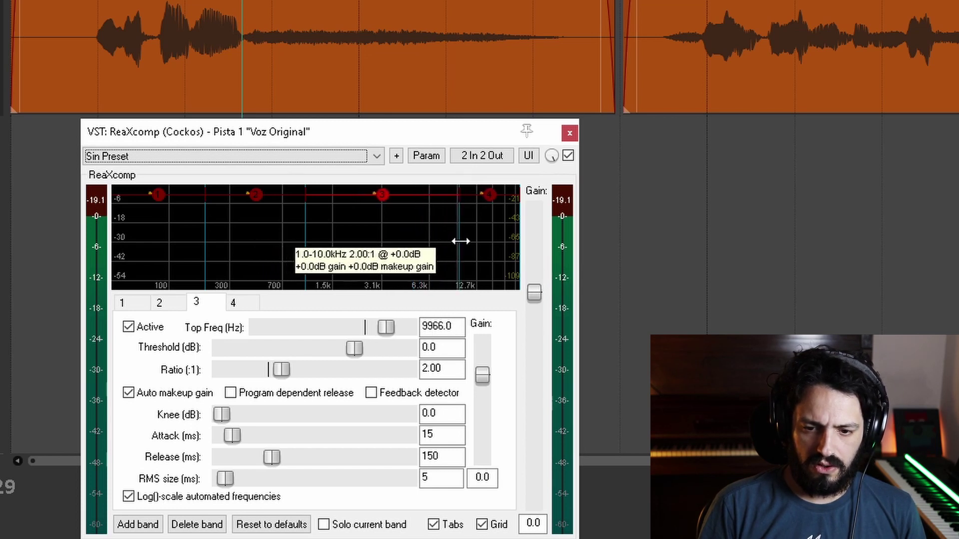
{"action": "left_click_drag", "start_coordinate": [304, 247], "coordinate": [394, 249]}
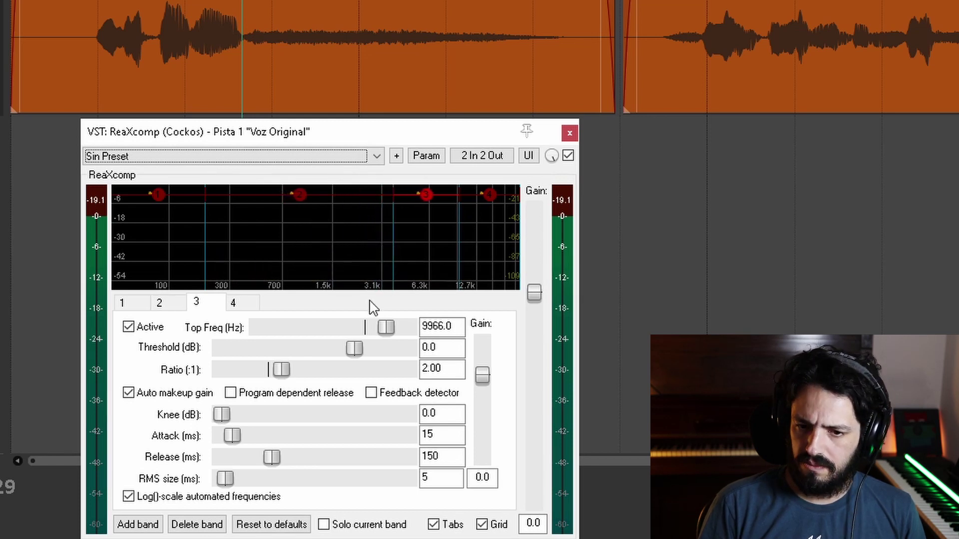
{"action": "key", "text": "space"}
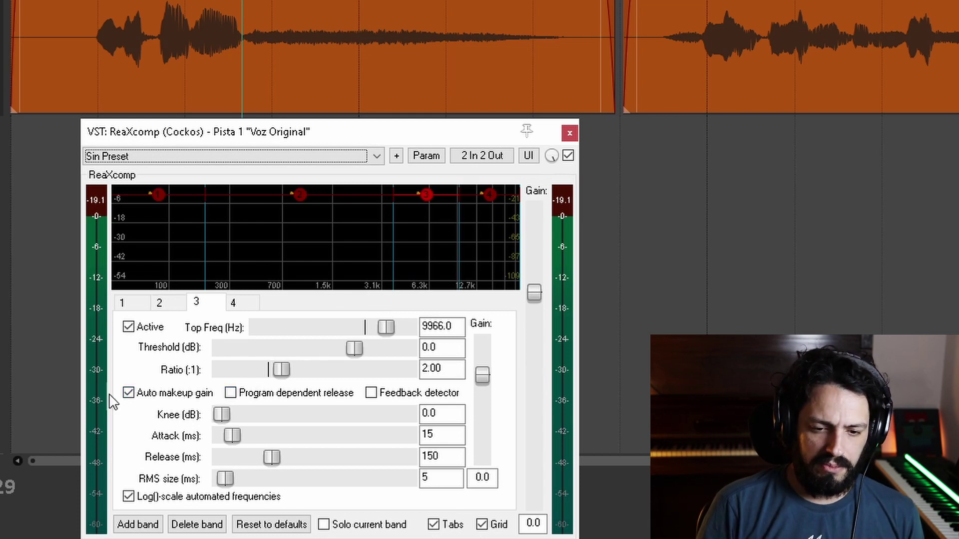
Step: Turn off auto makeup gain for band 3 and set its ratio to 12.35 and threshold to -35.8 dB
{"action": "left_click", "coordinate": [170, 393]}
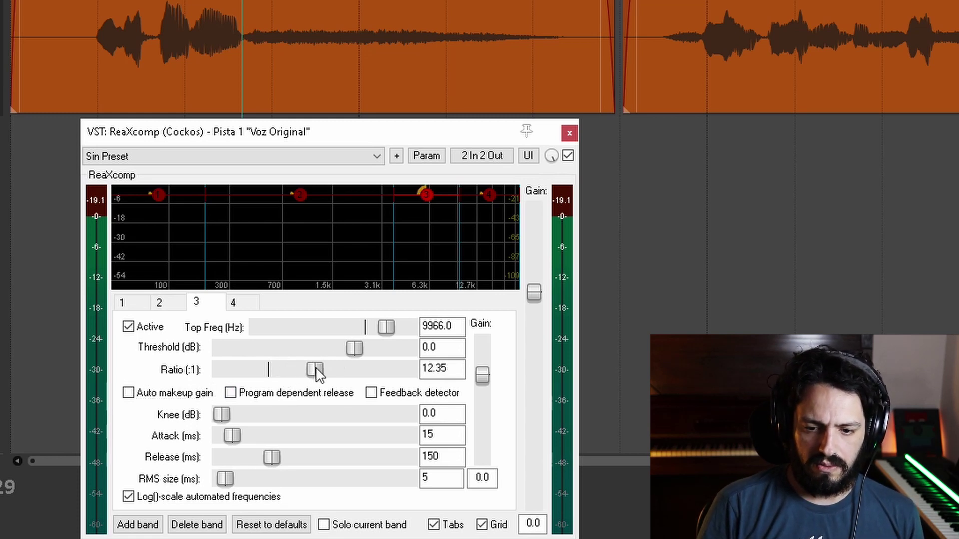
{"action": "left_click_drag", "start_coordinate": [354, 351], "coordinate": [301, 356]}
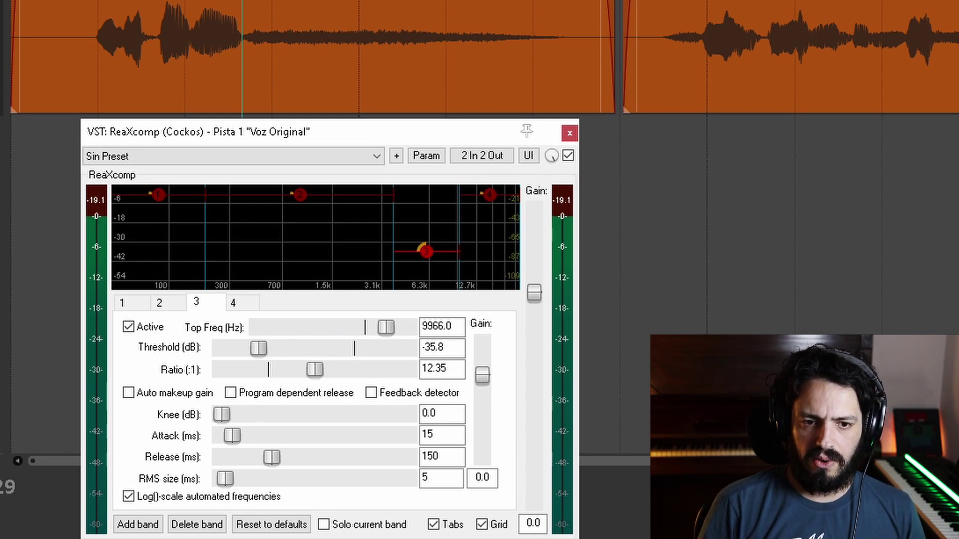
Step: Play the vocal from the start and set band 3's attack to 2 ms and release to 9 ms
{"action": "key", "text": "space"}
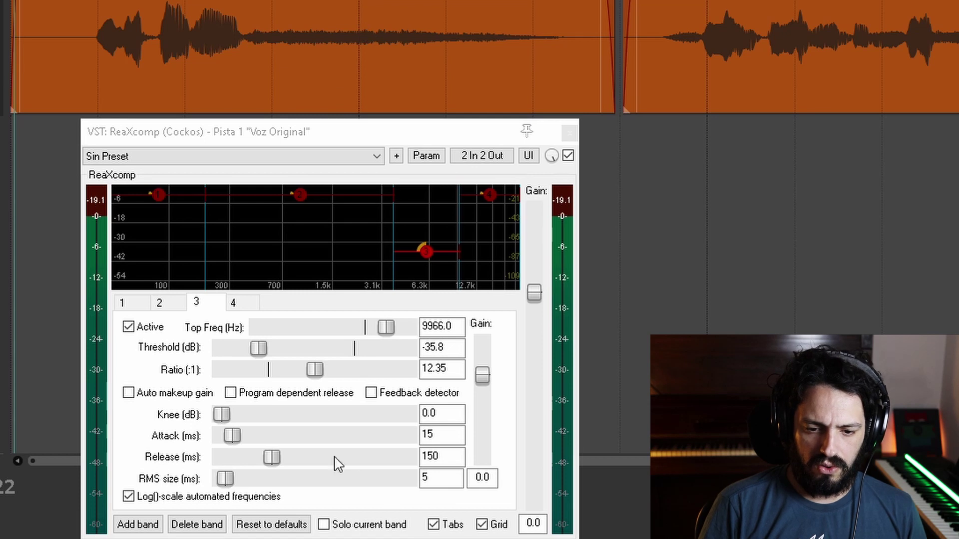
{"action": "key", "text": "space"}
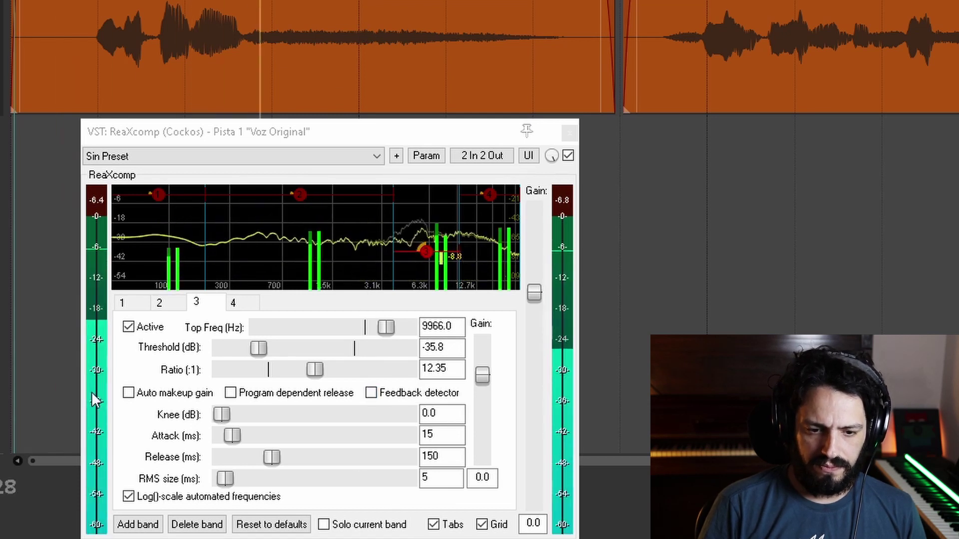
{"action": "left_click_drag", "start_coordinate": [233, 435], "coordinate": [223, 436]}
{"action": "left_click_drag", "start_coordinate": [278, 457], "coordinate": [240, 458]}
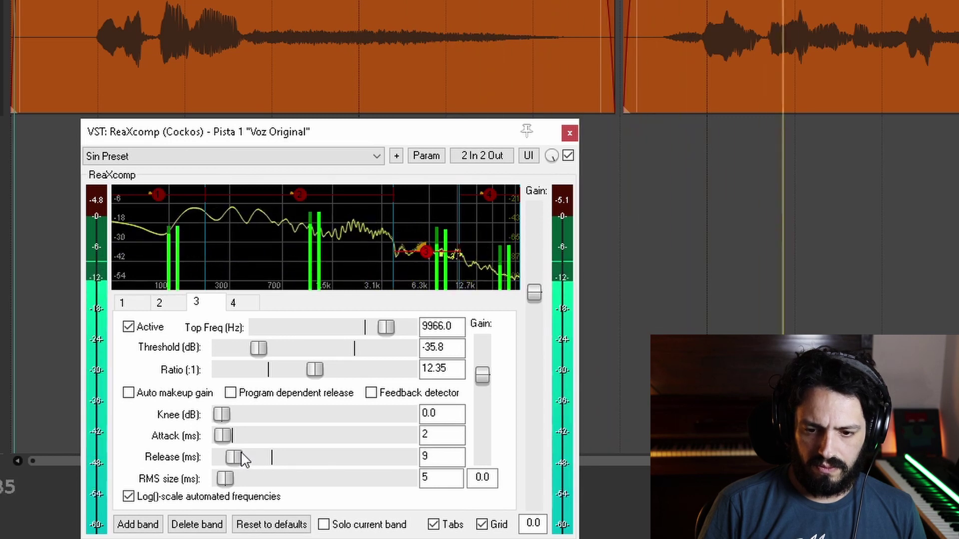
Step: Set band 3's ratio to 100 and fine-tune its threshold to -37.9 dB during playback, and stop
{"action": "left_click_drag", "start_coordinate": [257, 348], "coordinate": [255, 352]}
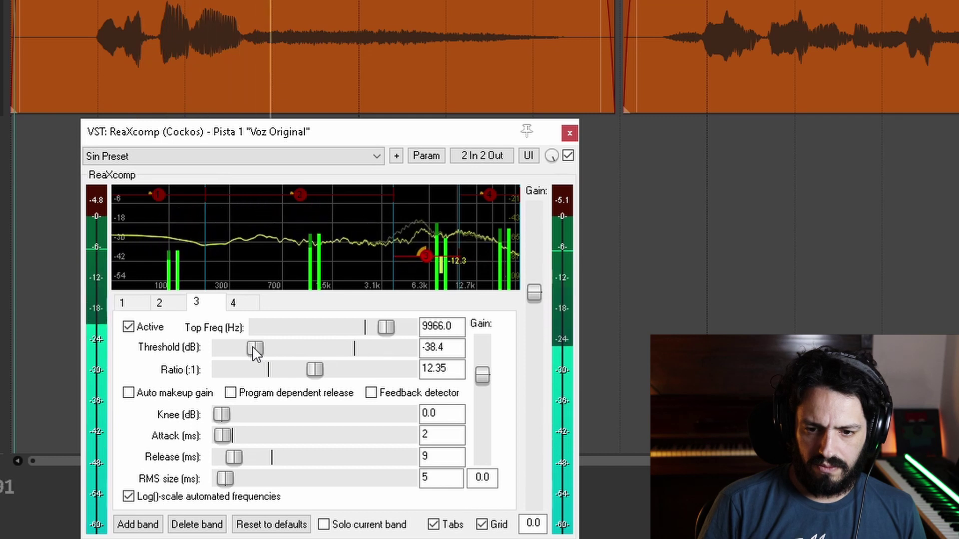
{"action": "left_click_drag", "start_coordinate": [312, 371], "coordinate": [402, 392]}
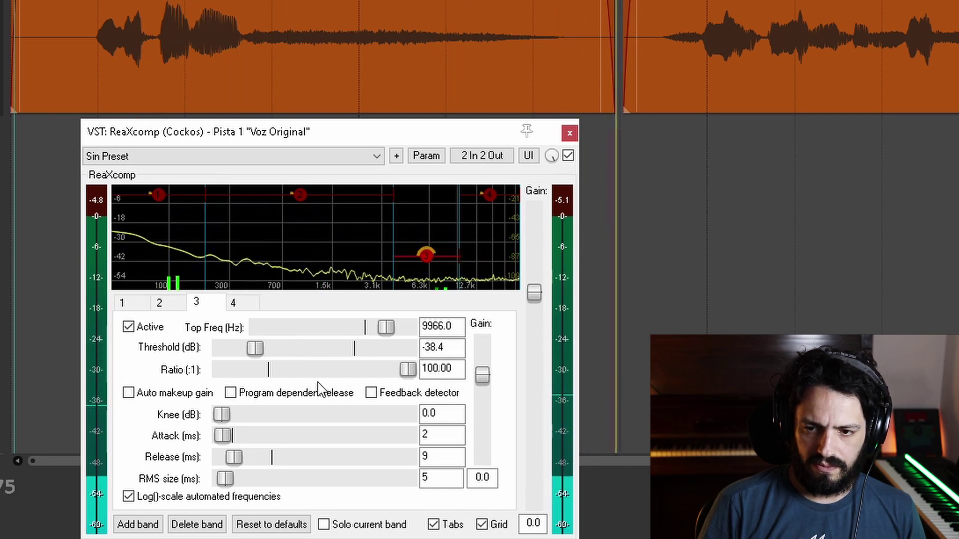
{"action": "left_click_drag", "start_coordinate": [255, 353], "coordinate": [253, 352]}
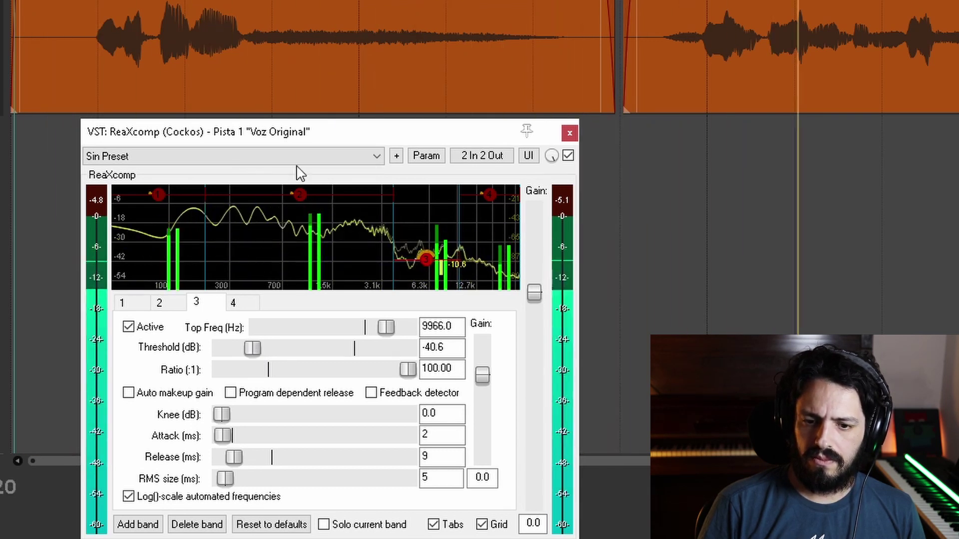
{"action": "left_click_drag", "start_coordinate": [252, 347], "coordinate": [258, 356]}
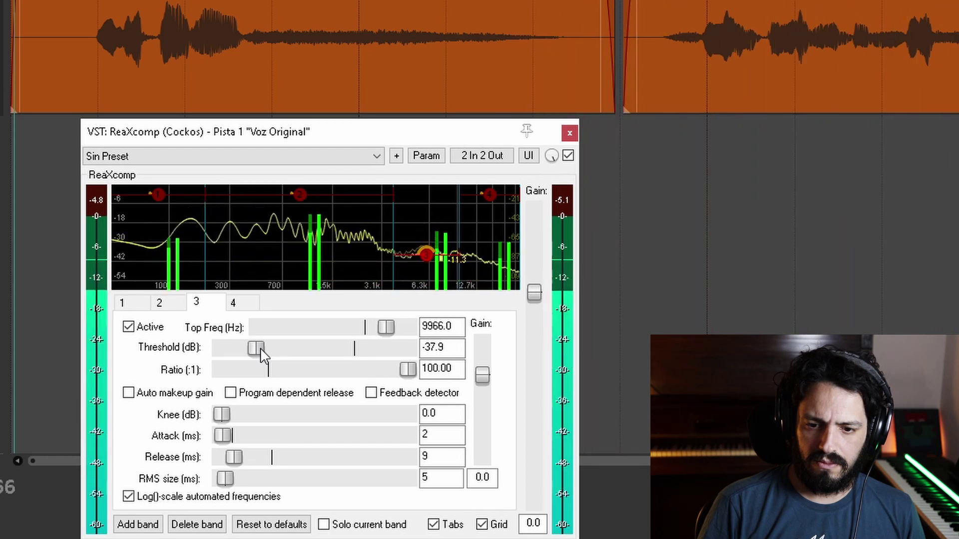
{"action": "key", "text": "space"}
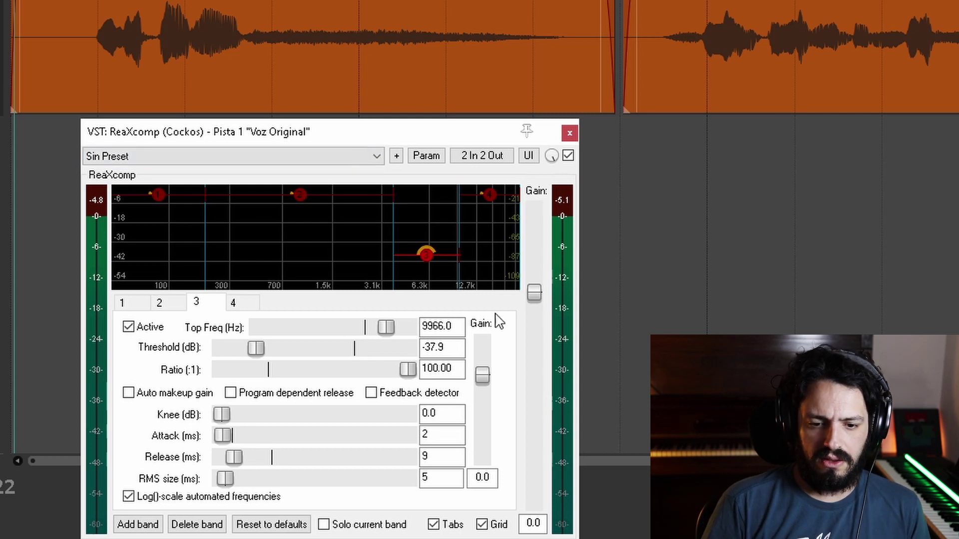
Step: Compare the vocal with ReaXcomp bypassed and re-enabled during playback
{"action": "left_click", "coordinate": [571, 157]}
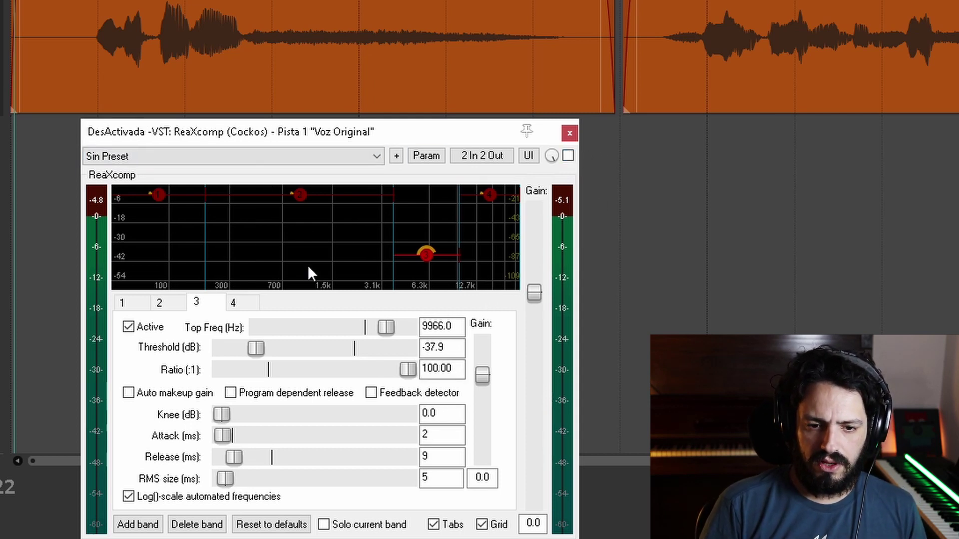
{"action": "key", "text": "space"}
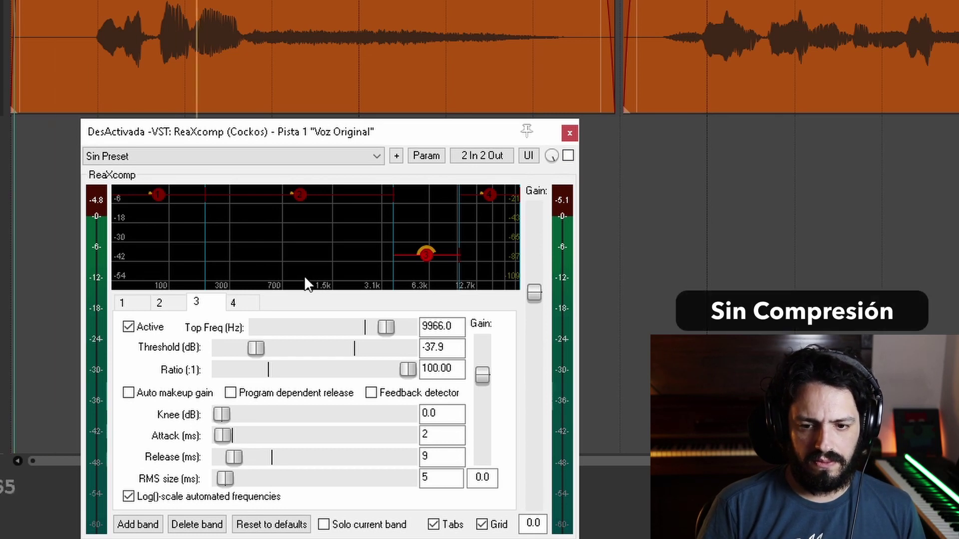
{"action": "left_click", "coordinate": [567, 156]}
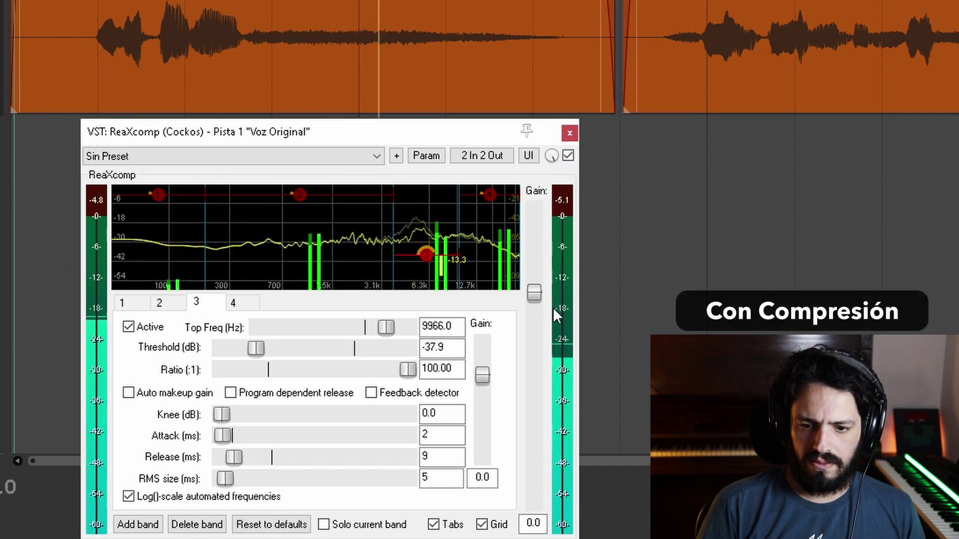